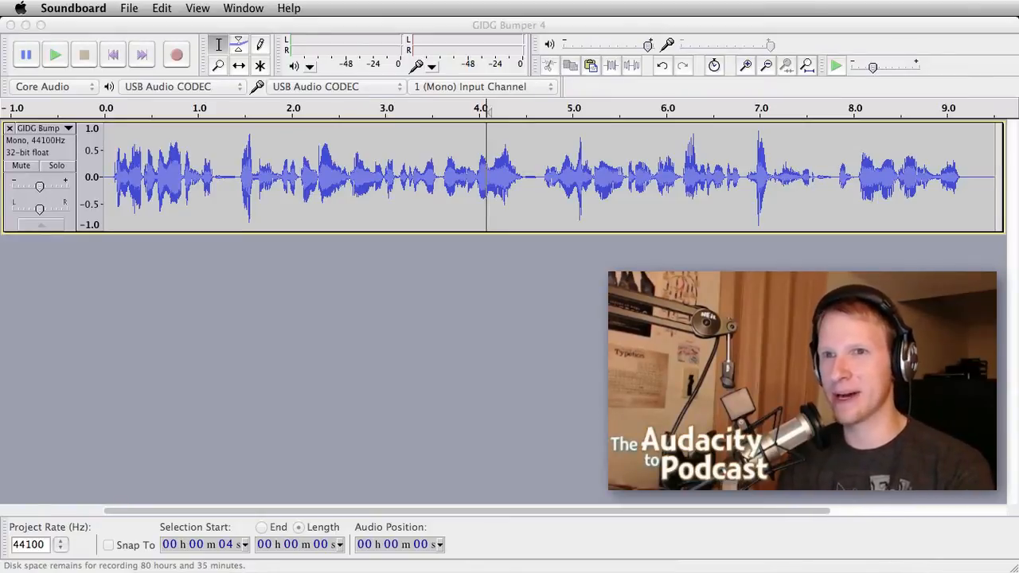
click(414, 378)
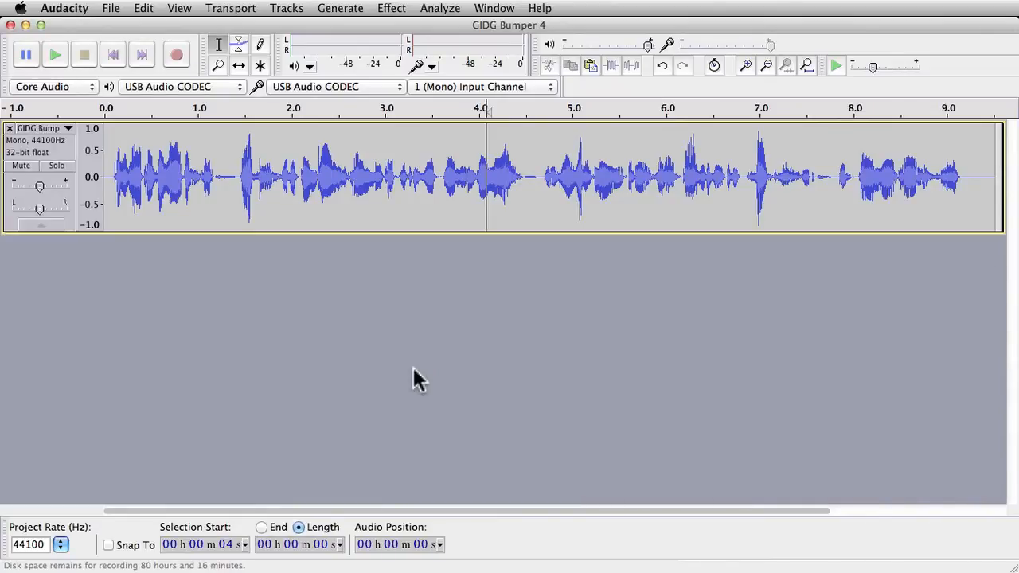
click(413, 370)
click(391, 8)
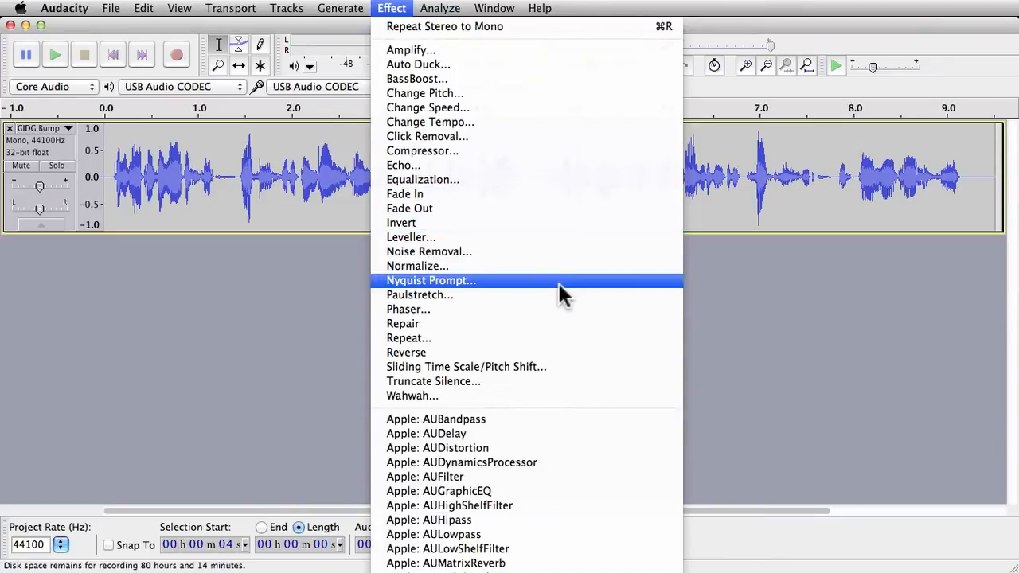
click(824, 326)
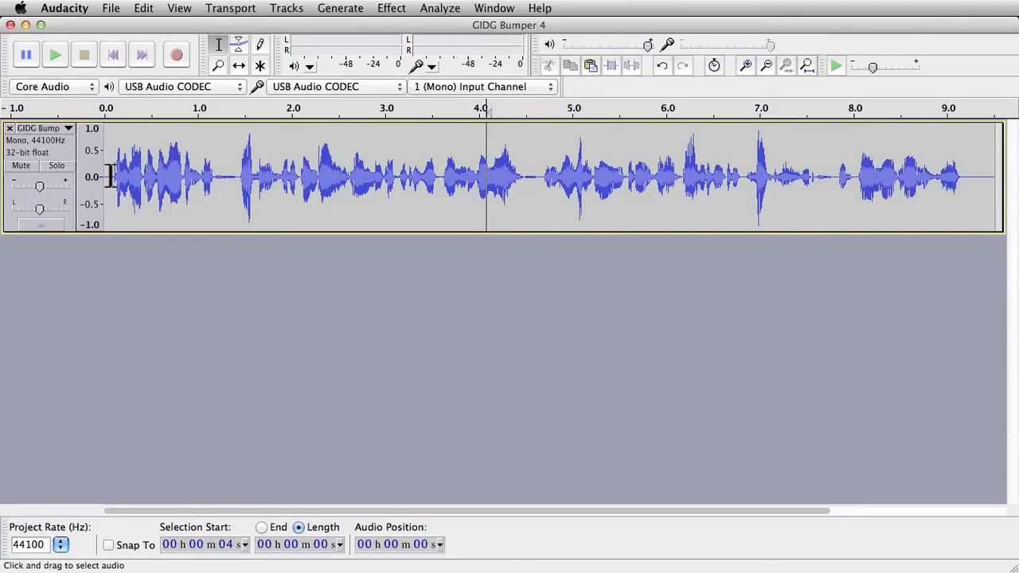
Step: Select the audio from about 2.3 to 4.0 seconds and normalize it
click(218, 177)
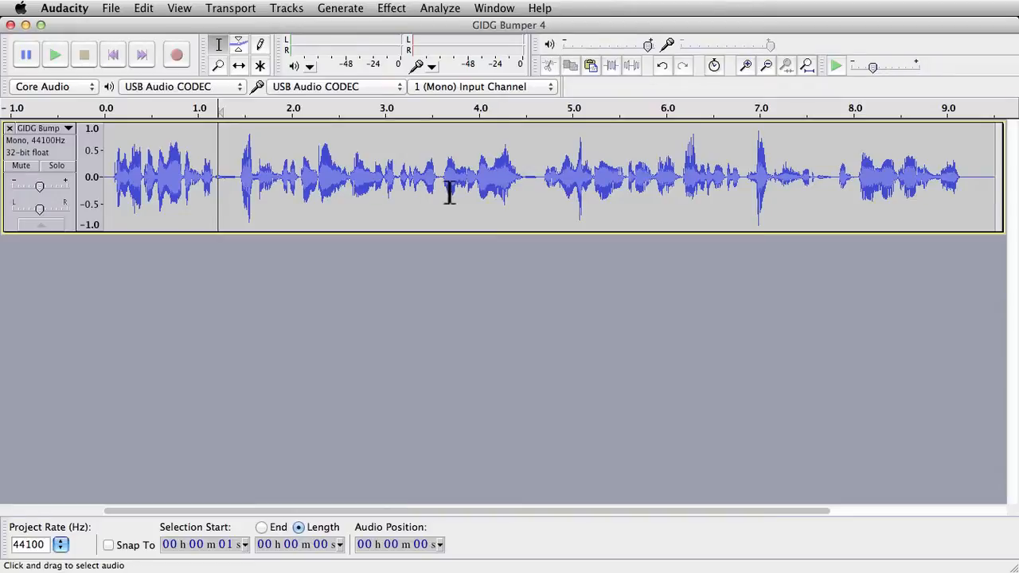
click(367, 179)
drag(477, 180, 322, 180)
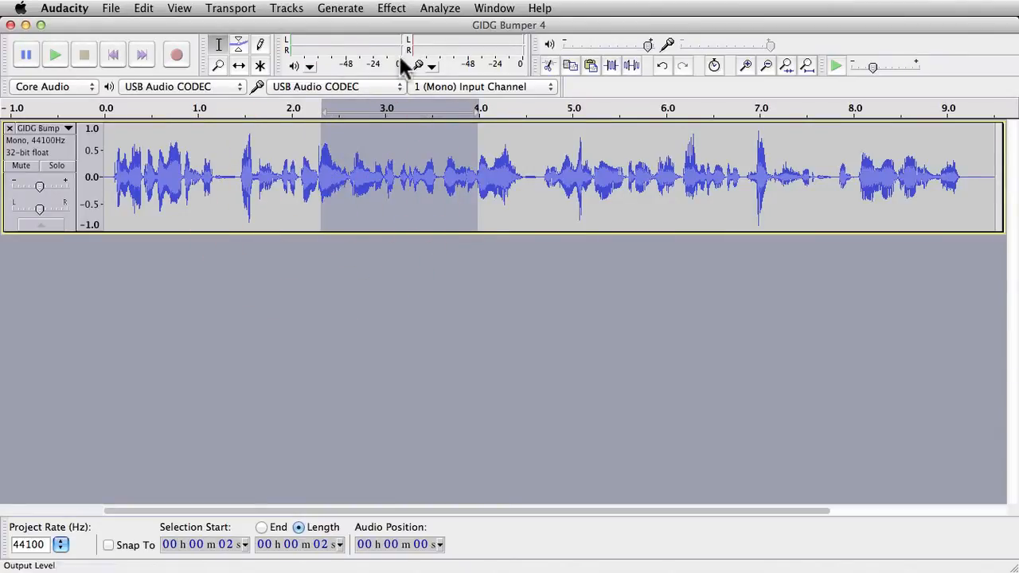
click(391, 10)
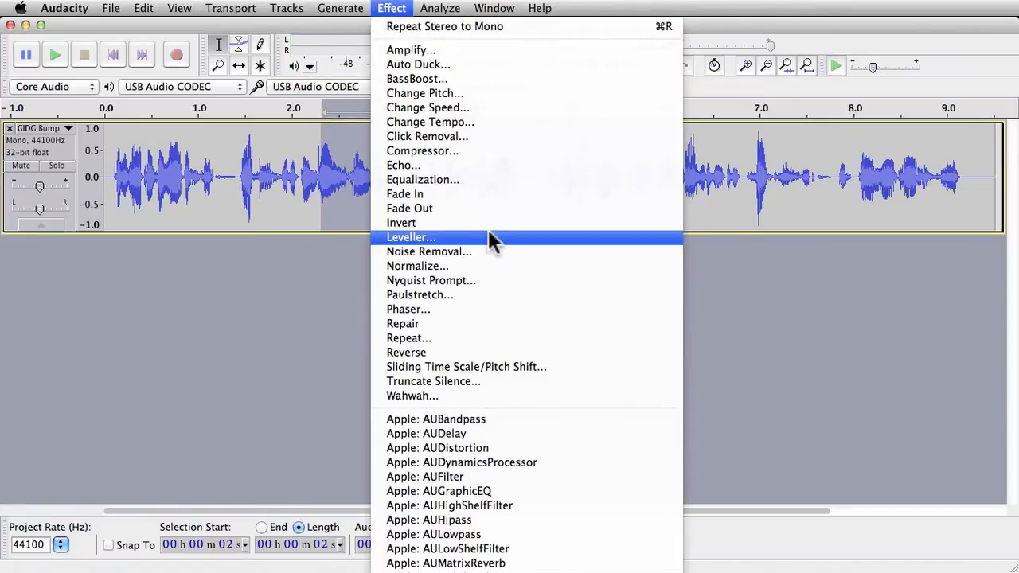
click(493, 266)
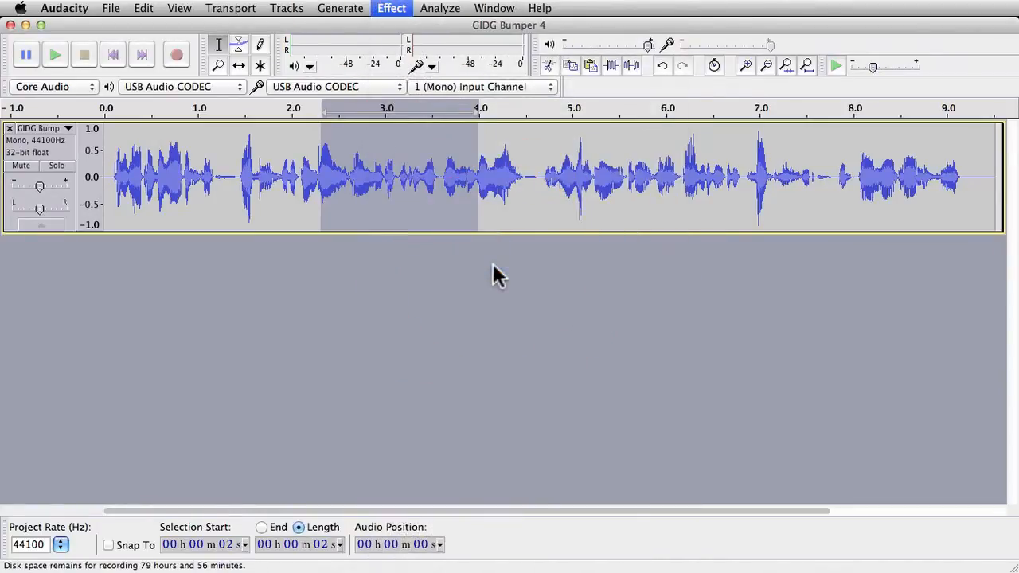
key(Return)
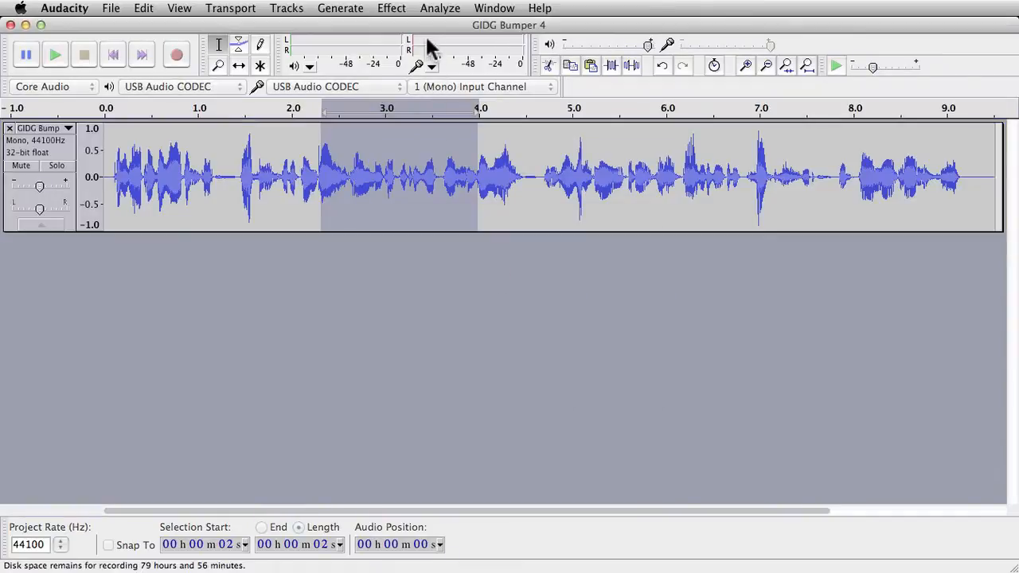
Step: Apply Compress dynamics 1.2.6 to the selection with ratio 0.8, hardness 0.8 and floor -16.0 dB
click(393, 10)
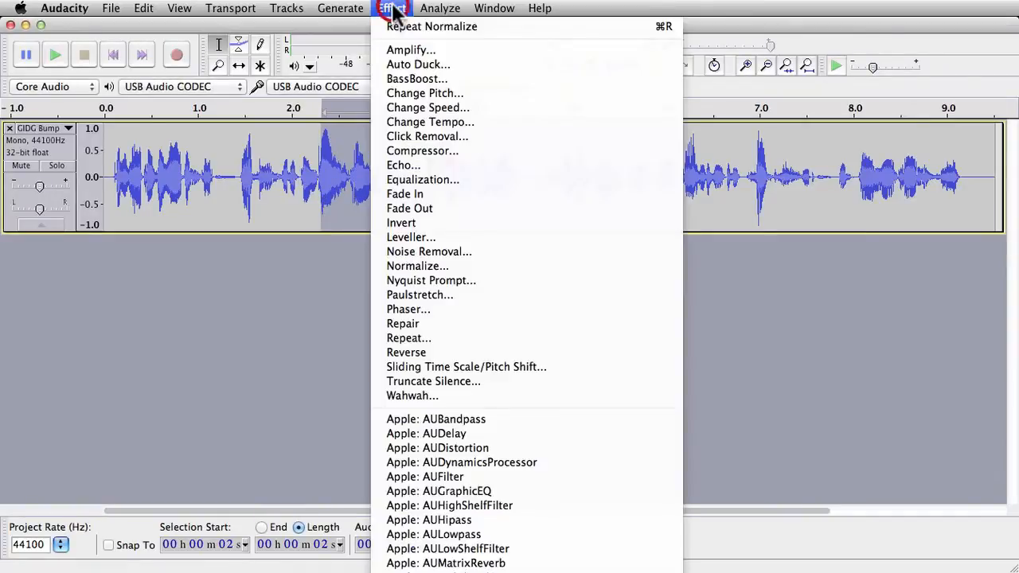
click(502, 473)
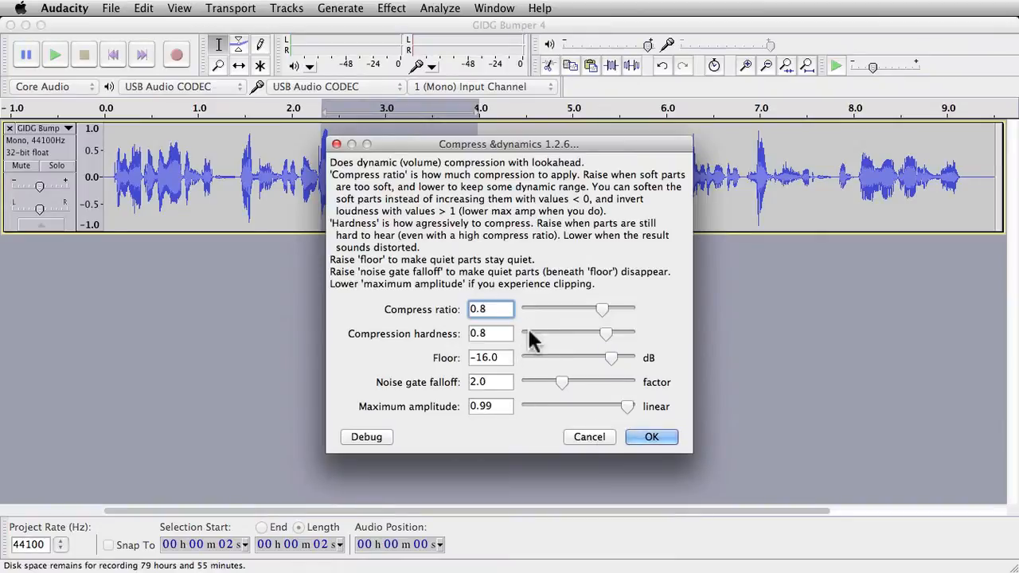
double_click(483, 358)
click(651, 437)
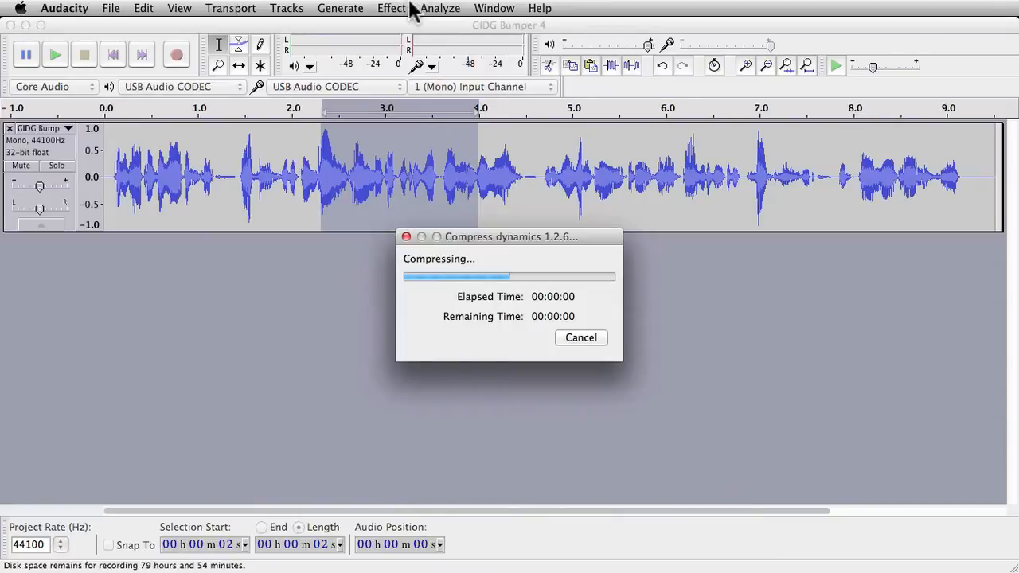
Step: Normalize the compressed selection again
click(442, 8)
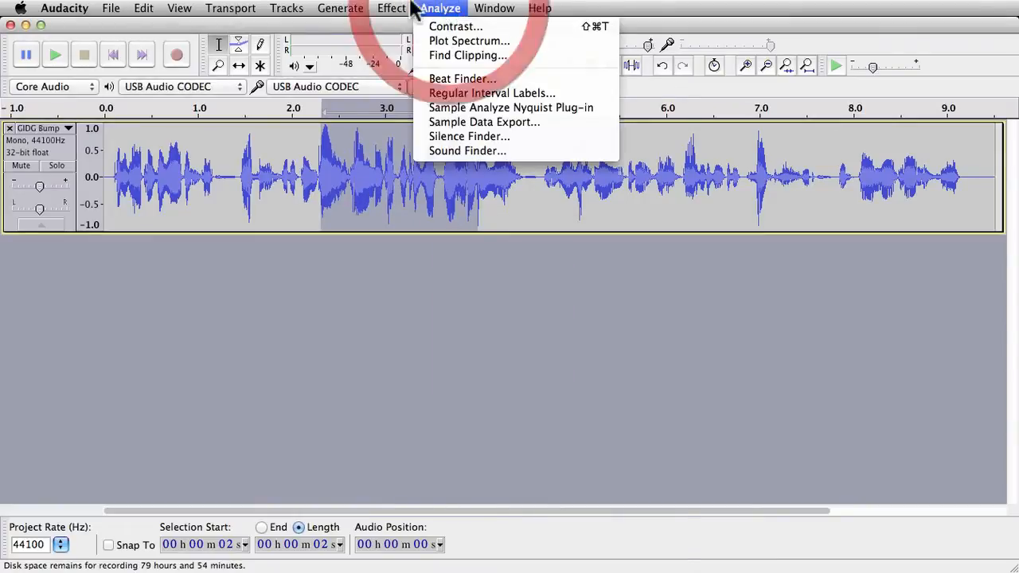
mouse_move(391, 8)
click(461, 266)
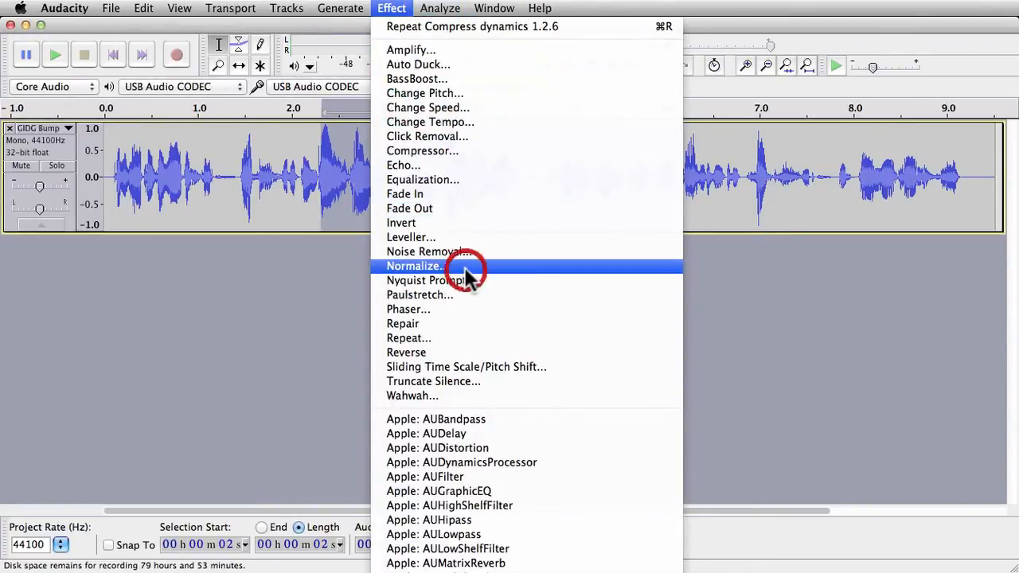
key(Return)
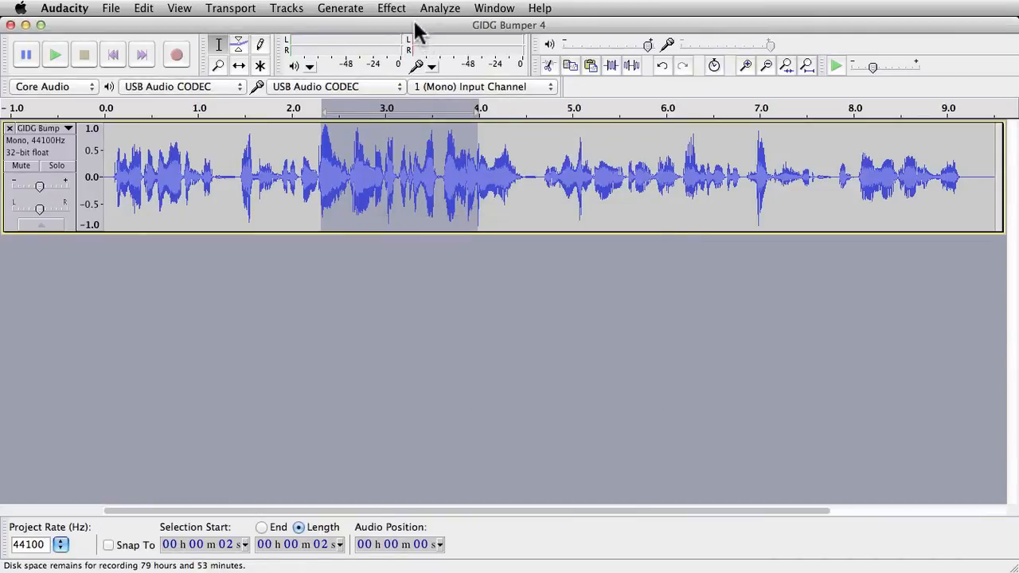
Step: Apply BassBoost to the selected audio
click(430, 10)
mouse_move(391, 8)
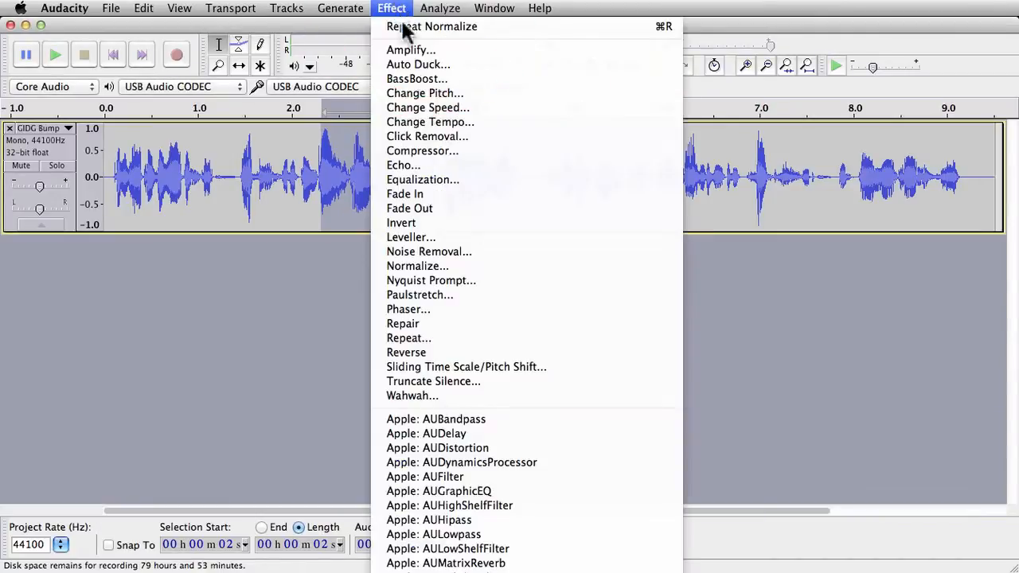
click(444, 79)
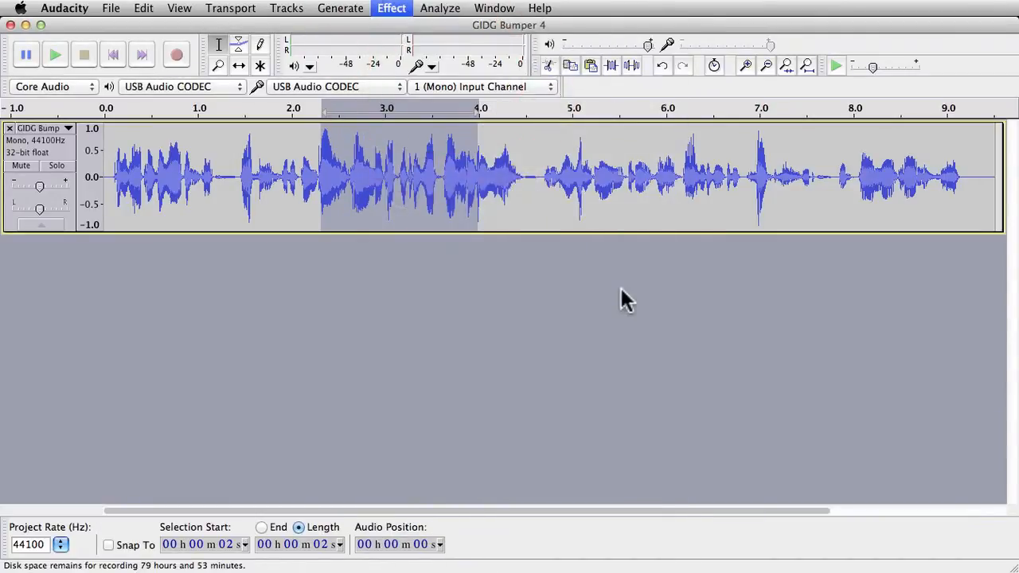
click(589, 339)
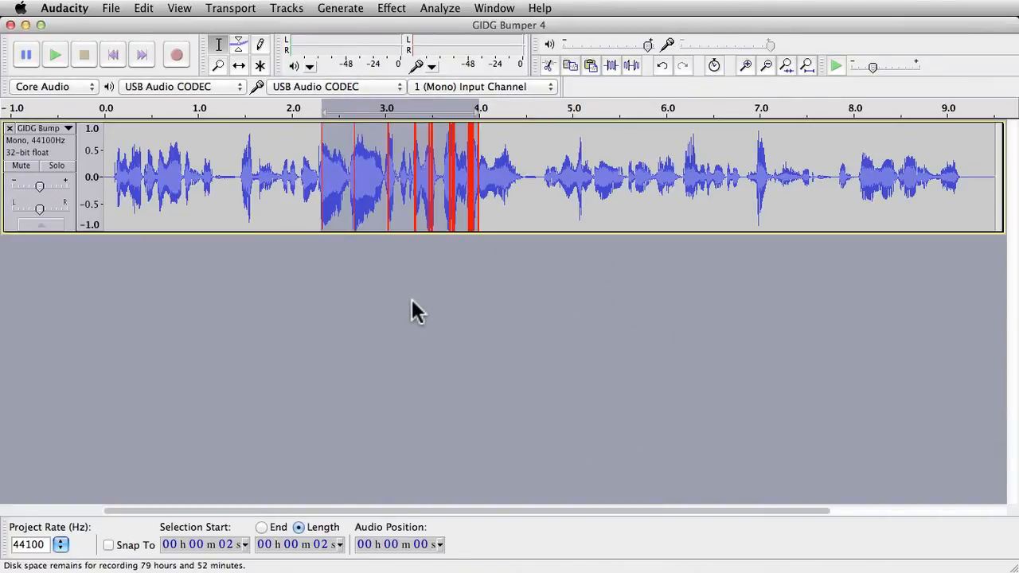
Step: Normalize the selection to -1.0 dB maximum amplitude with DC offset removal
click(407, 9)
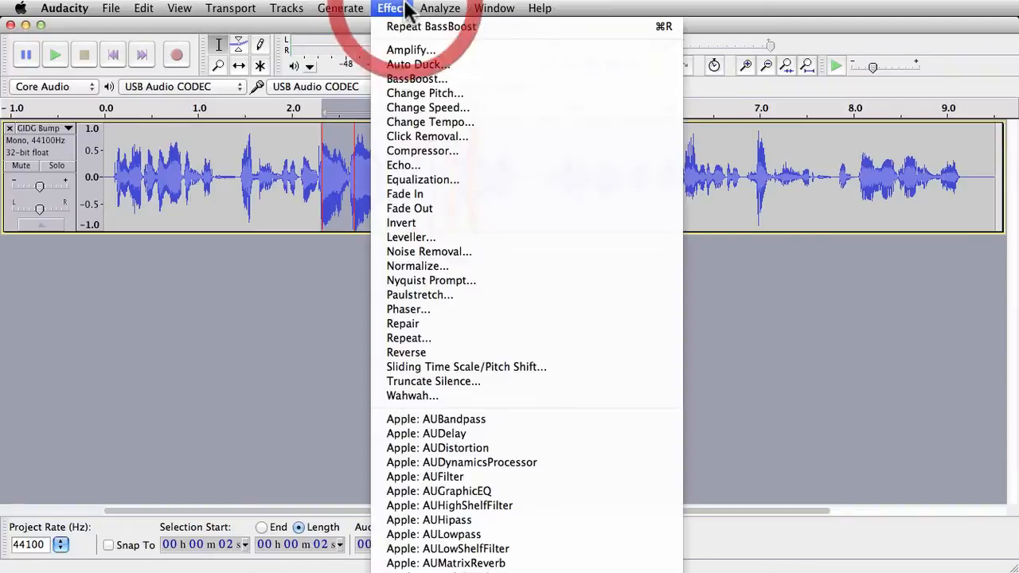
click(510, 267)
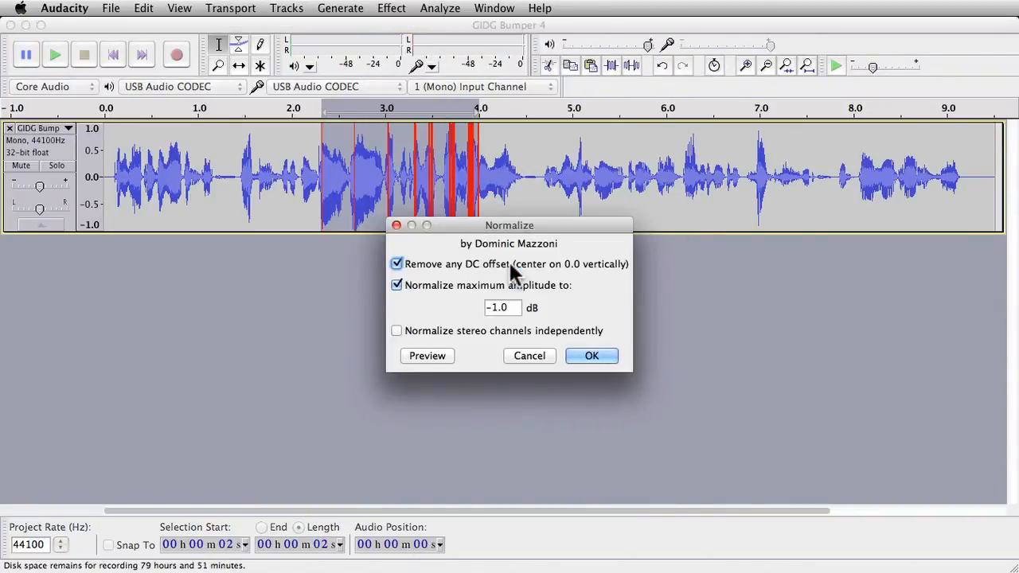
key(Return)
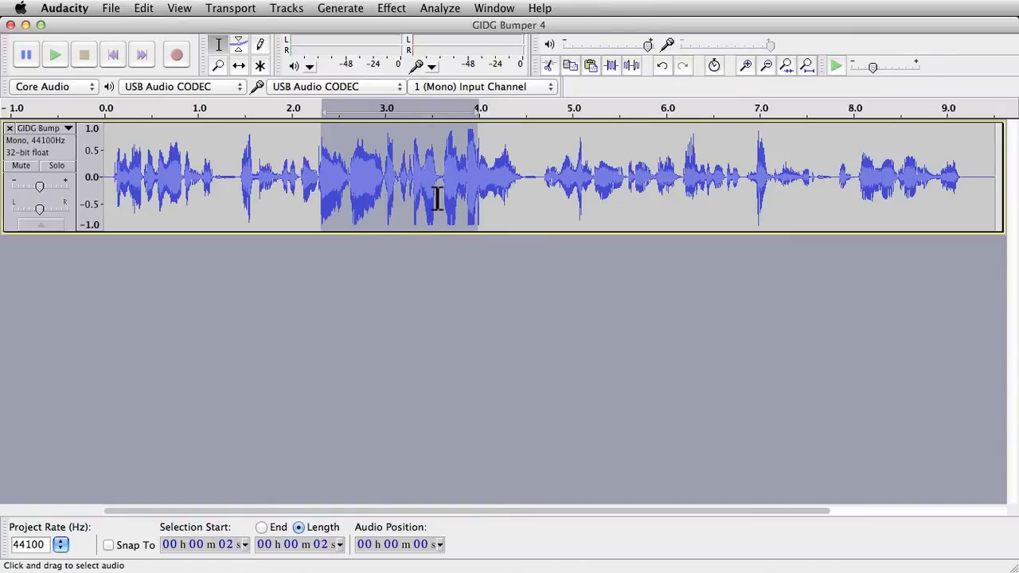
Step: Undo the effects applied to the selection and place the cursor near 3 seconds
key(super+z)
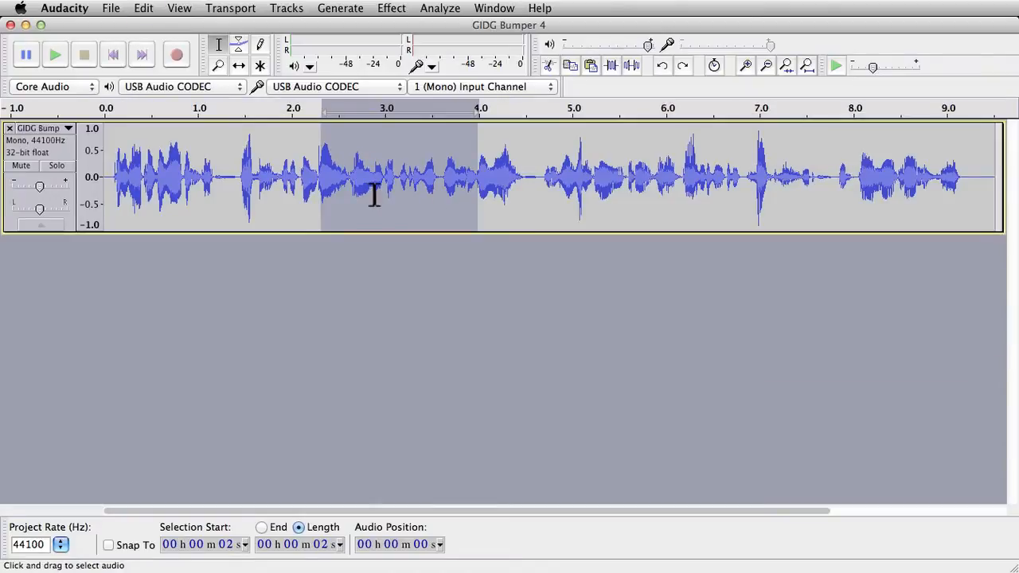
click(376, 192)
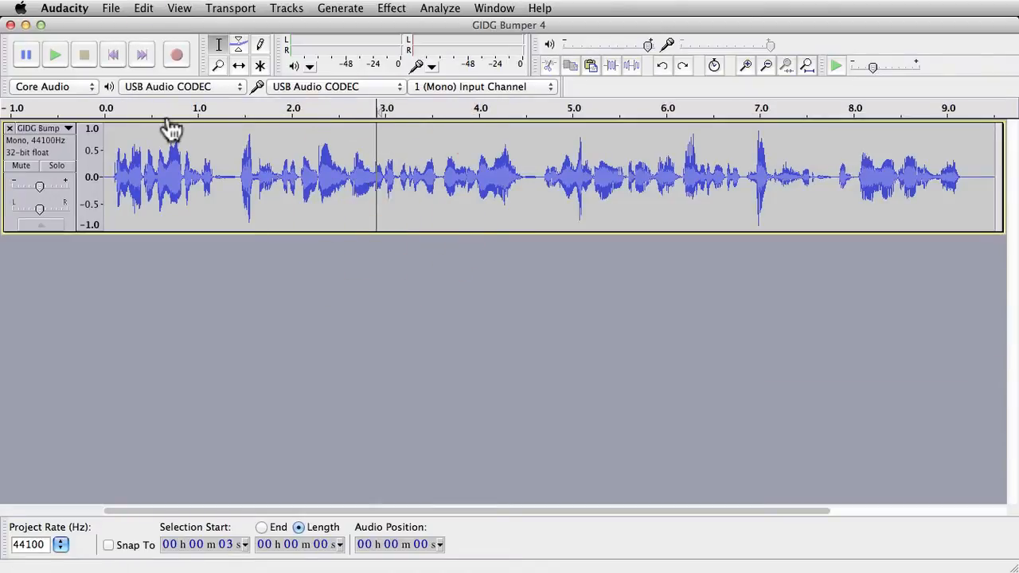
Step: Open the Edit Chains dialog and enlarge its window
click(114, 9)
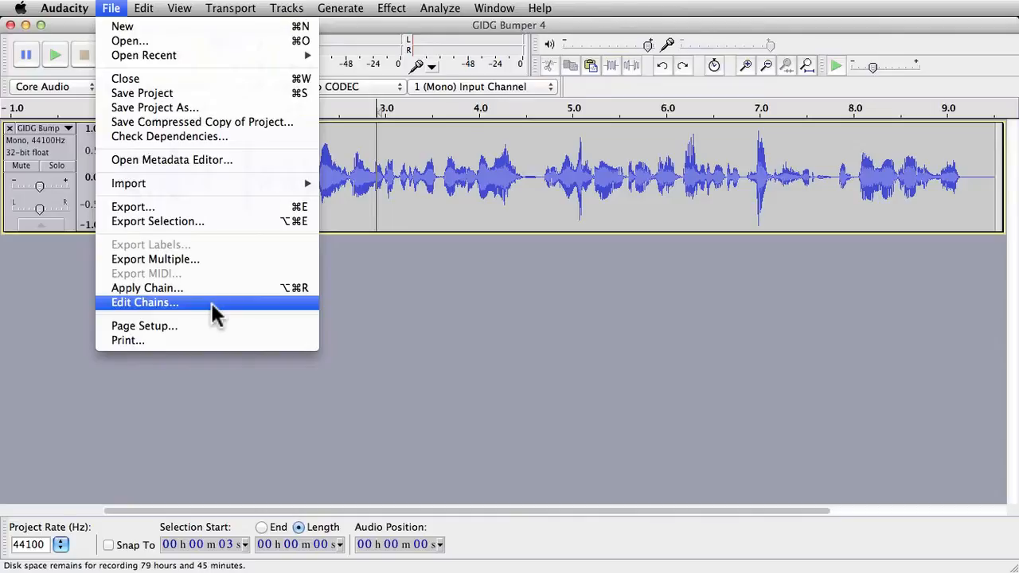
click(212, 303)
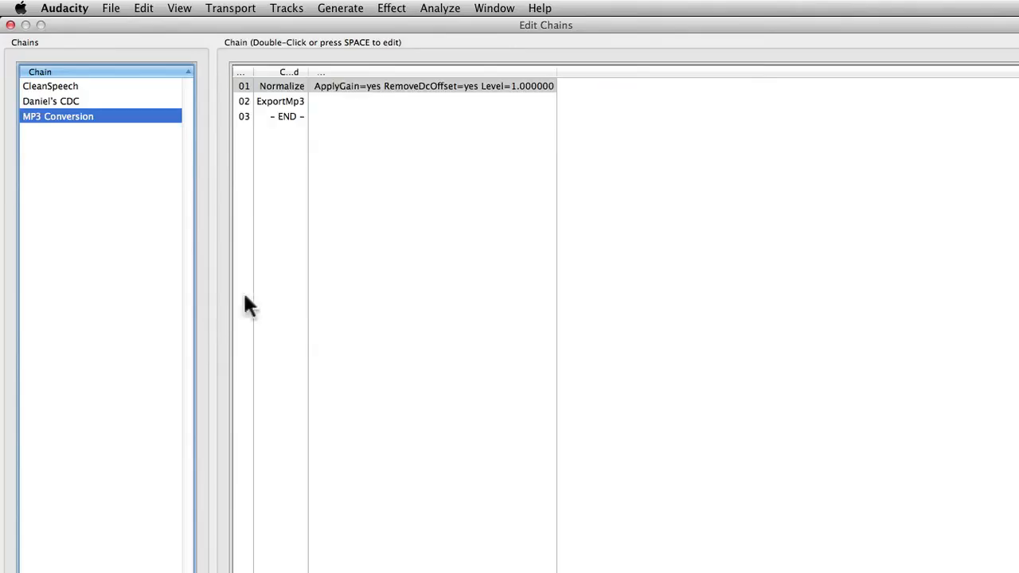
drag(1018, 572, 797, 540)
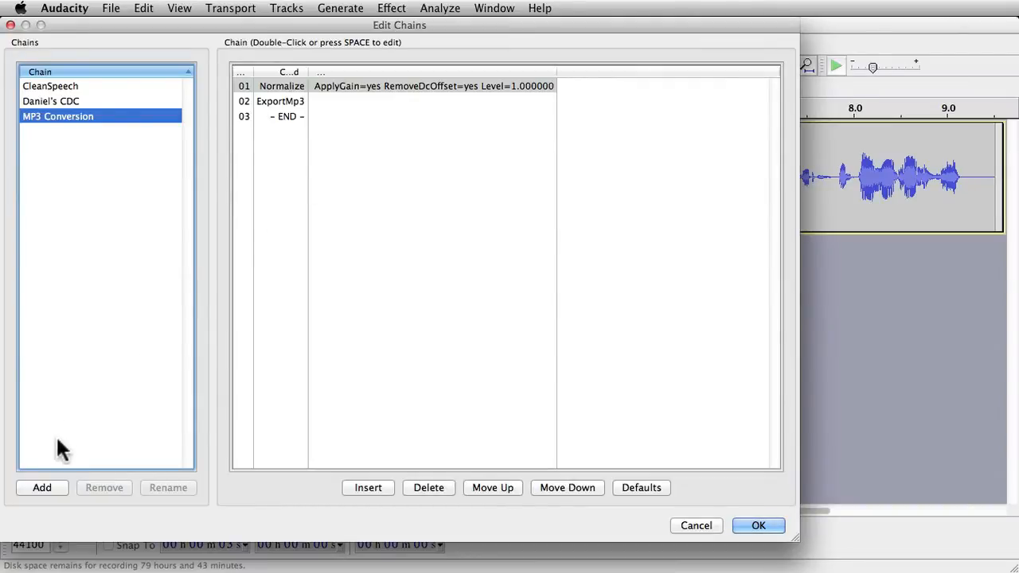
Step: Add a new chain named Test Chain
click(42, 487)
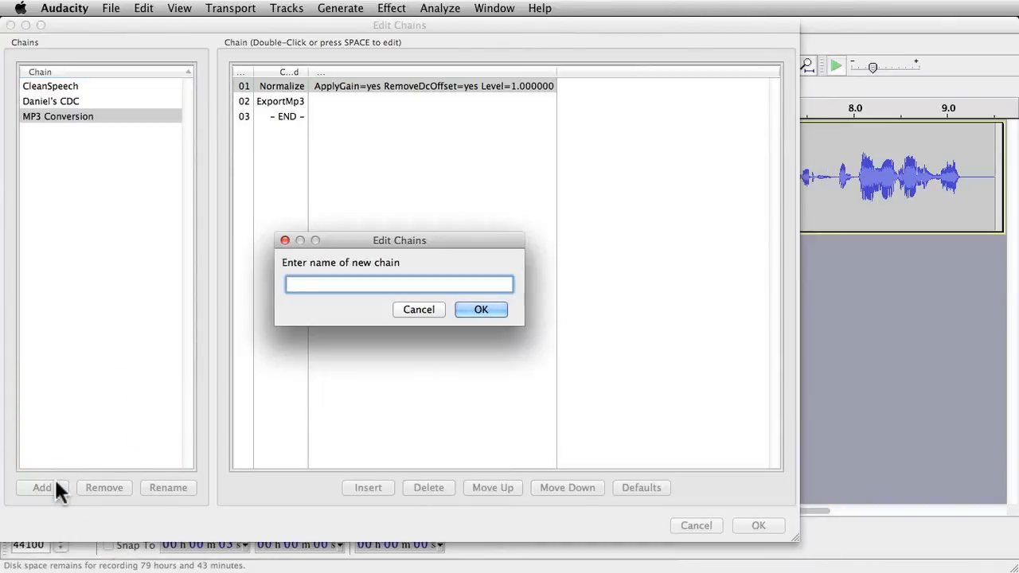
text(Test Chain)
key(Return)
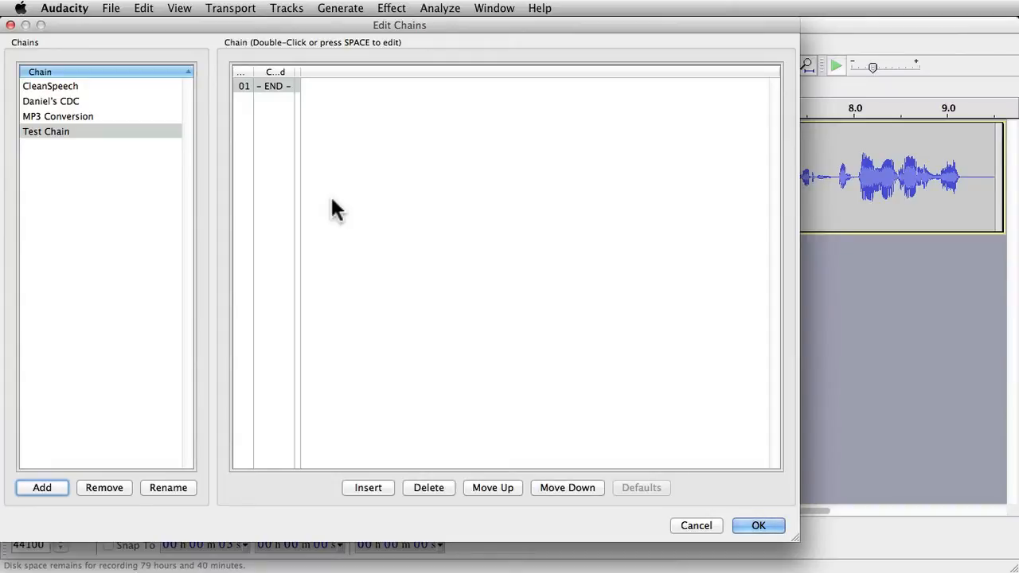
Step: Start inserting a command into Test Chain and browse the available commands
click(343, 25)
drag(343, 24, 428, 25)
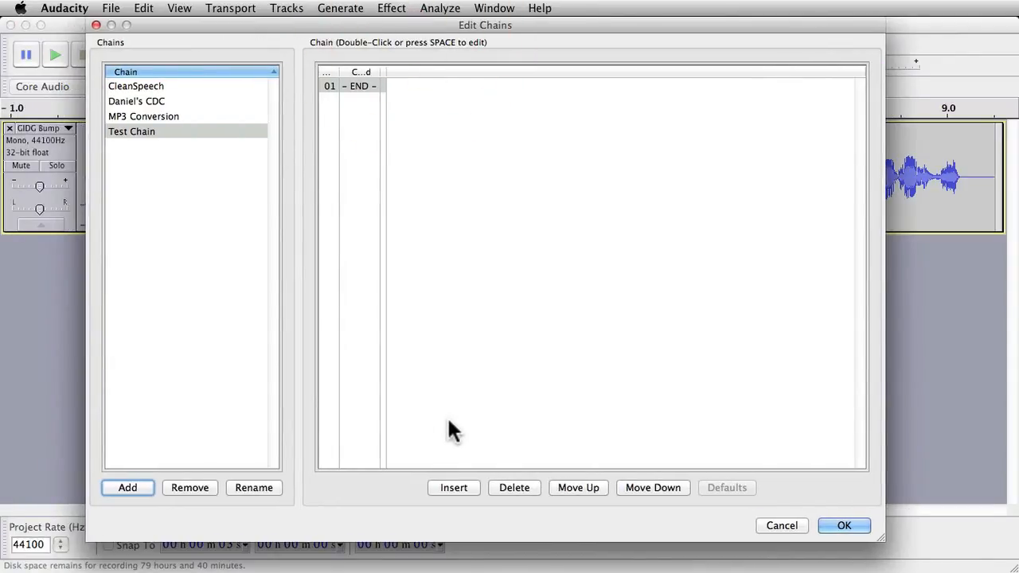
click(460, 487)
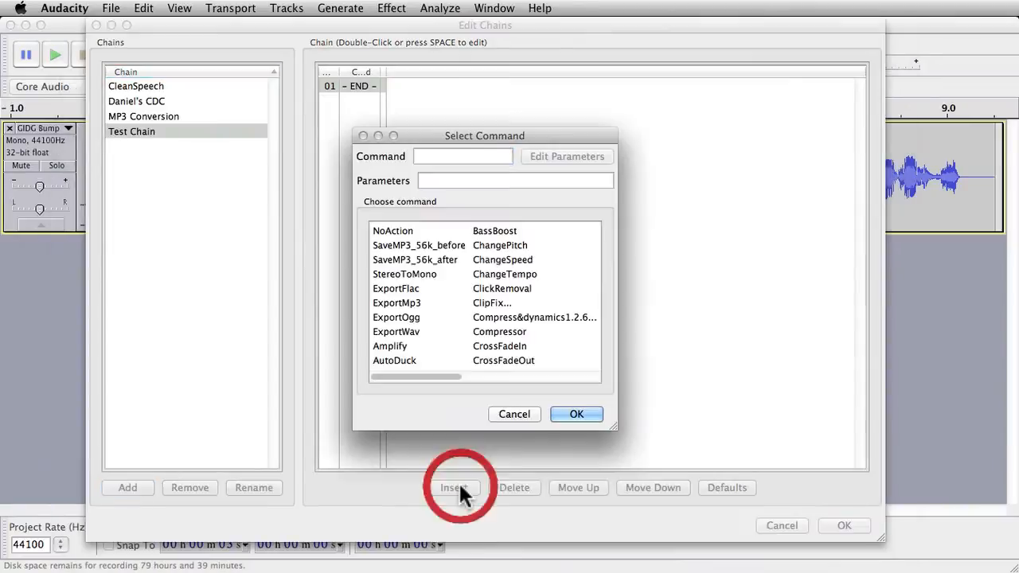
click(433, 375)
drag(432, 375, 455, 379)
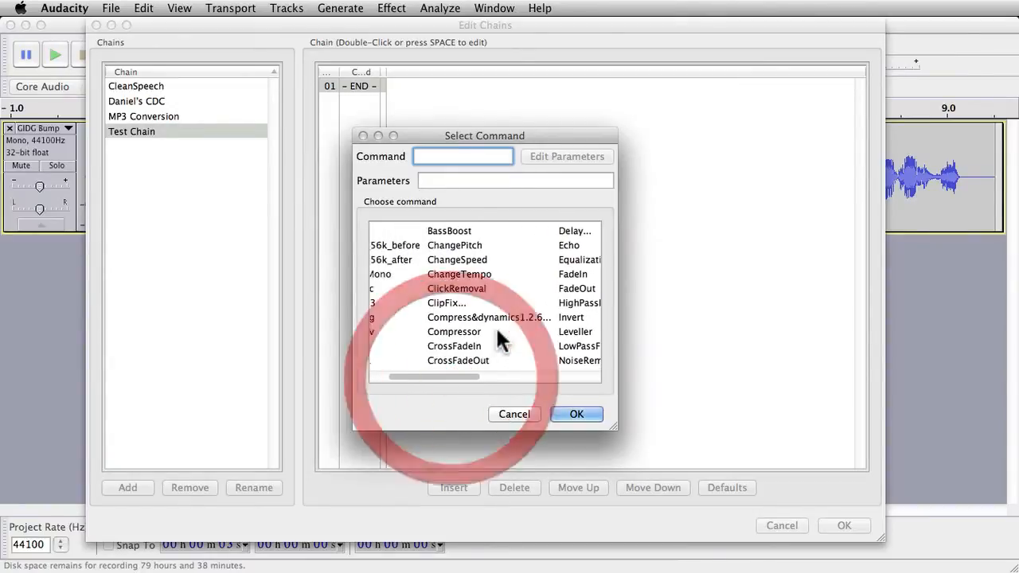
Step: Browse the command list and insert a Normalize command with its default settings into Test Chain
click(511, 317)
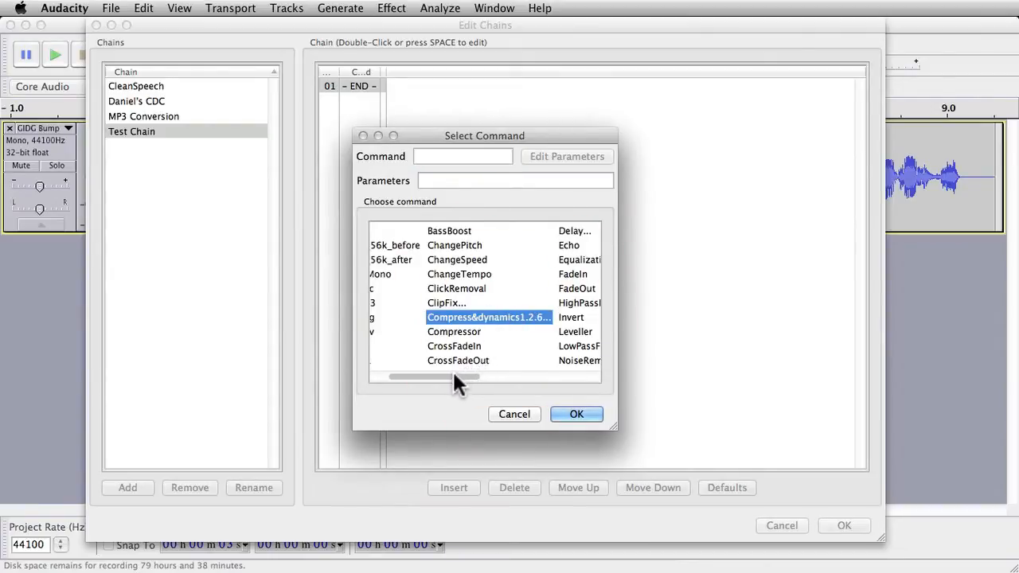
drag(453, 374, 428, 378)
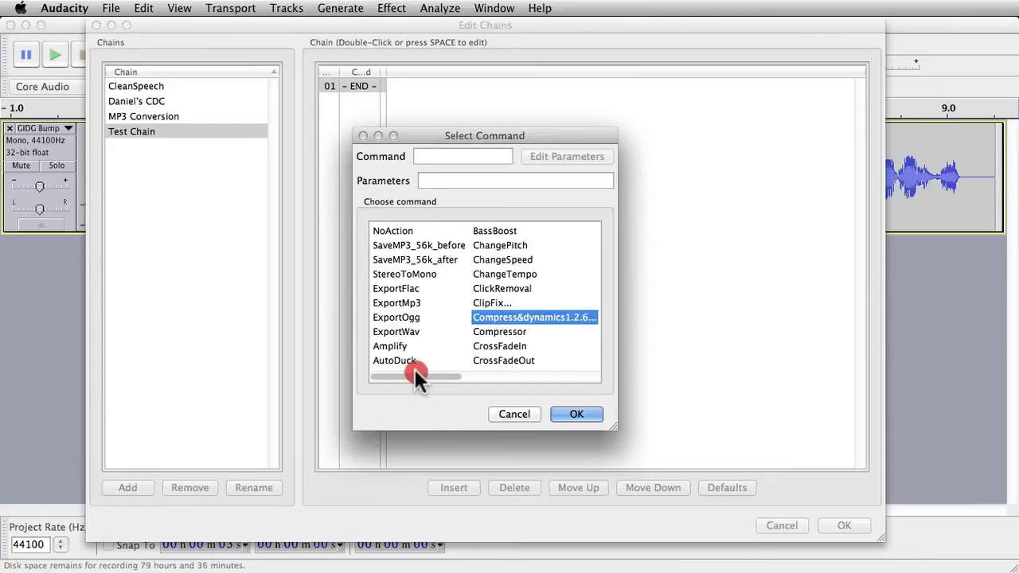
mouse_move(416, 372)
mouse_down()
mouse_move(485, 375)
mouse_move(424, 375)
mouse_up()
drag(440, 372, 514, 371)
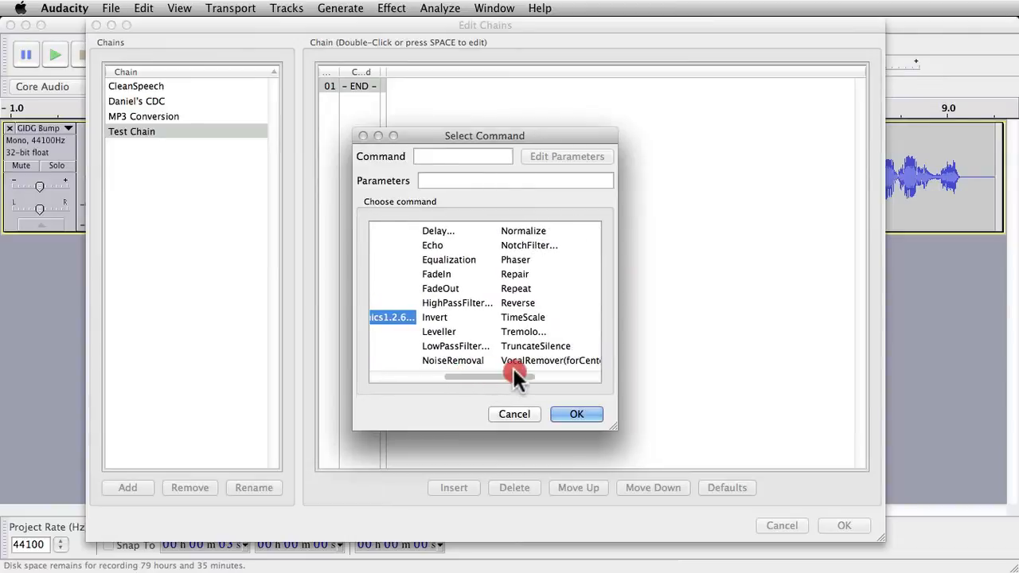
click(533, 229)
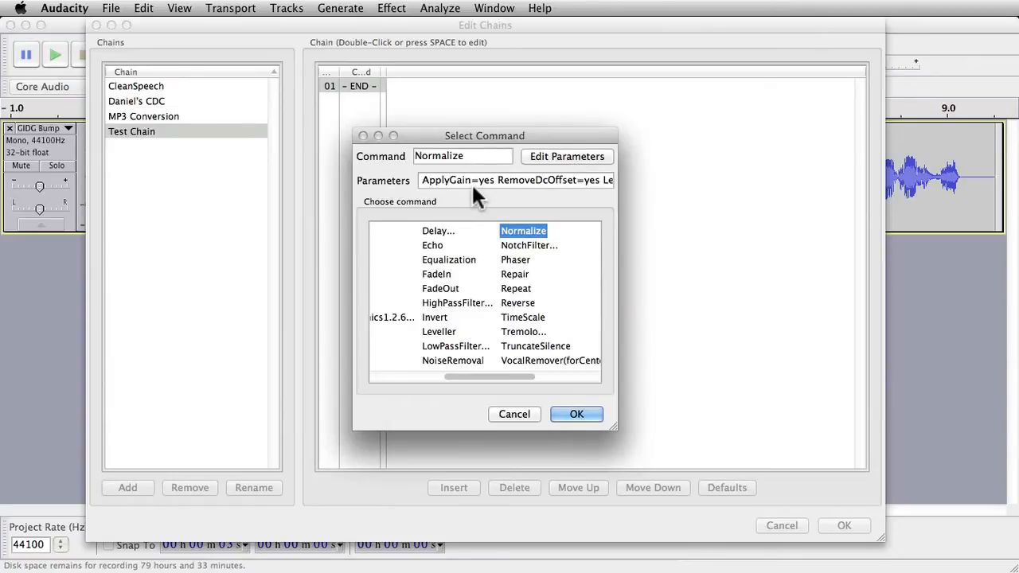
drag(479, 181, 653, 187)
click(567, 180)
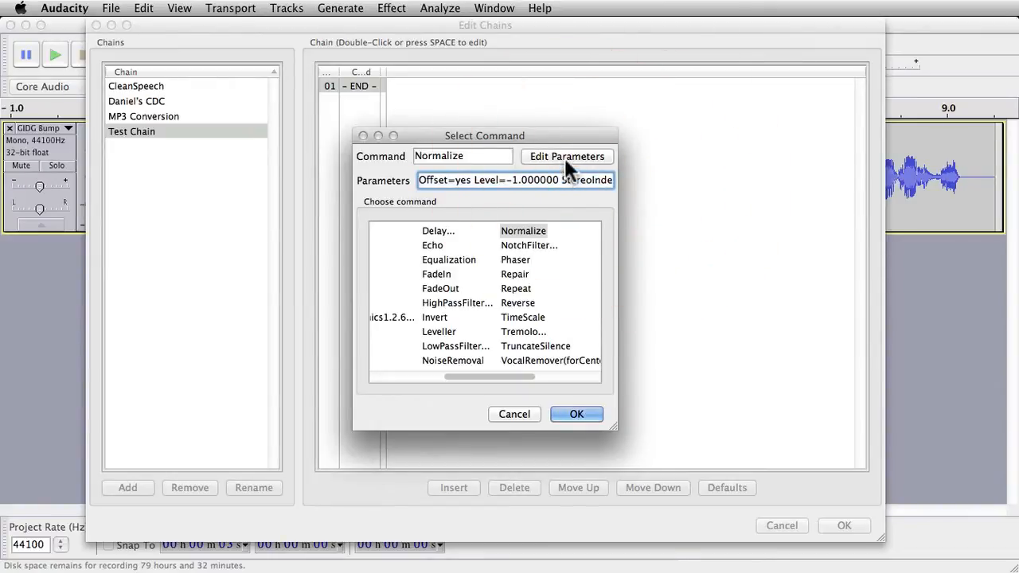
click(565, 158)
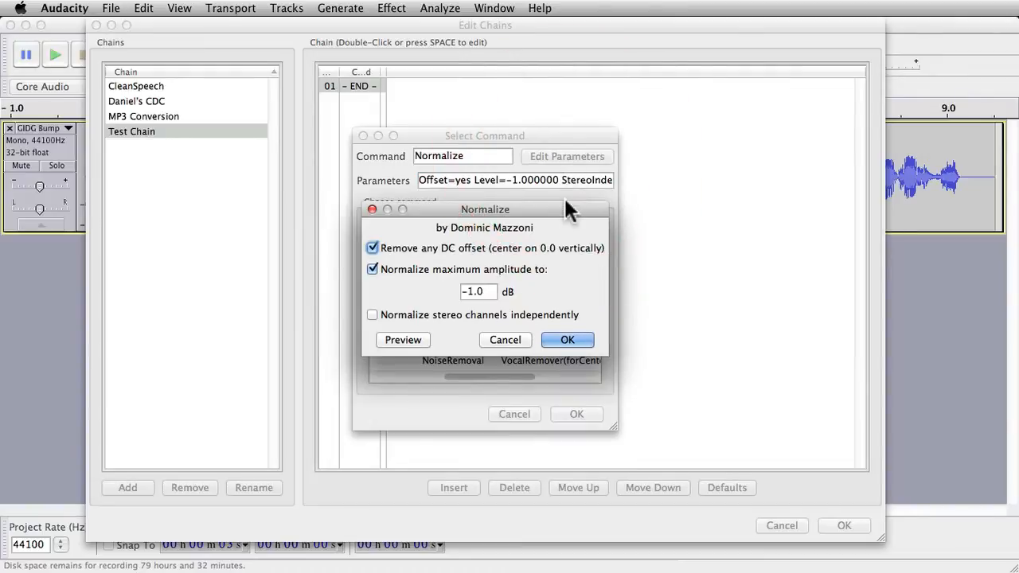
click(575, 339)
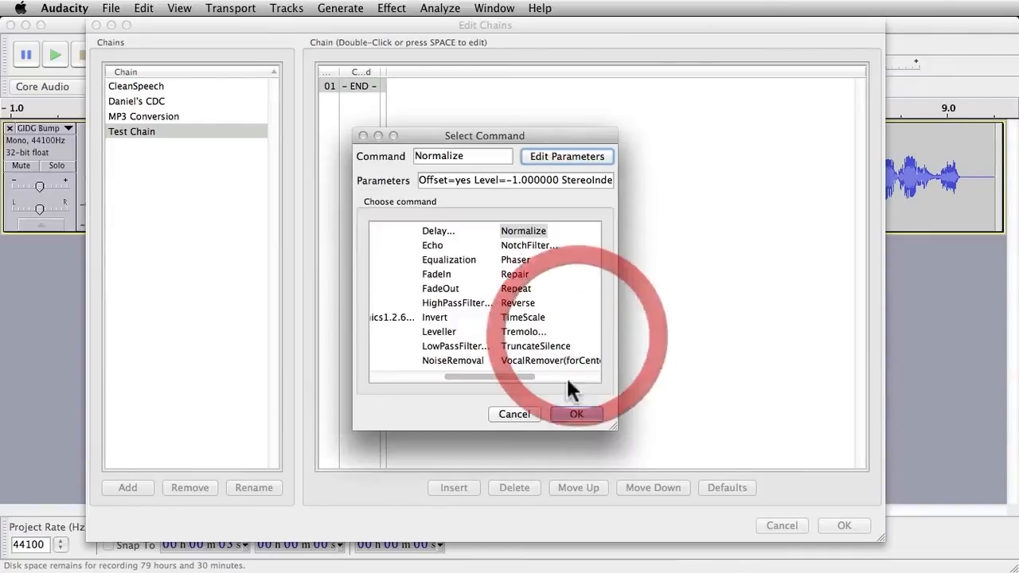
click(591, 417)
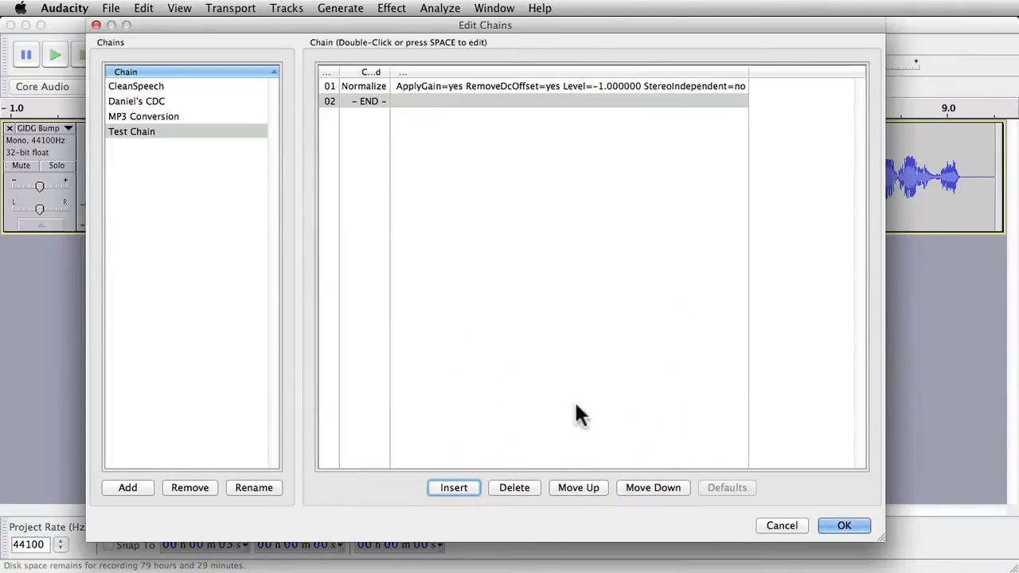
Step: Insert a BassBoost command with the boost set to 6 dB at 200 Hz
click(466, 487)
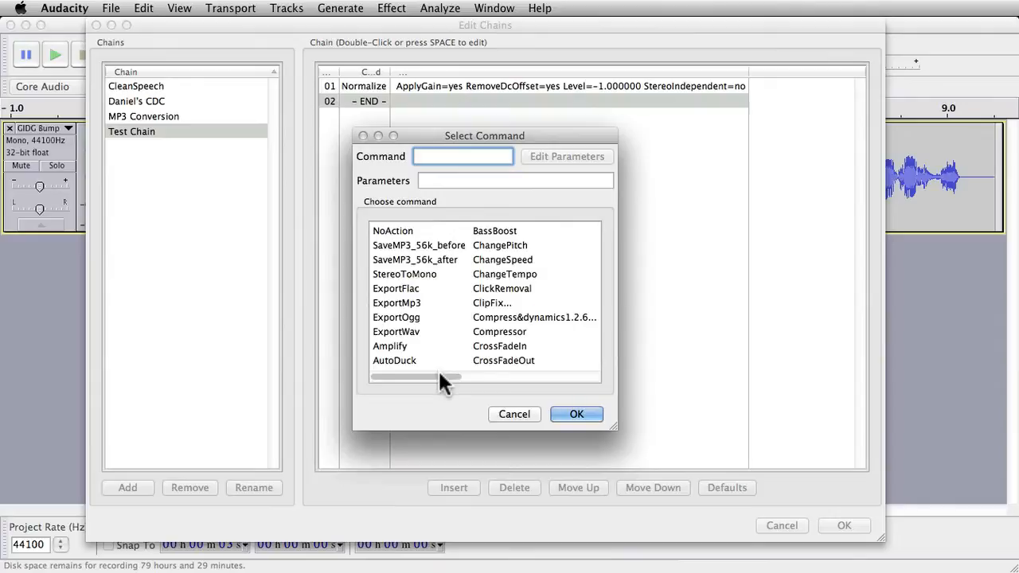
click(517, 317)
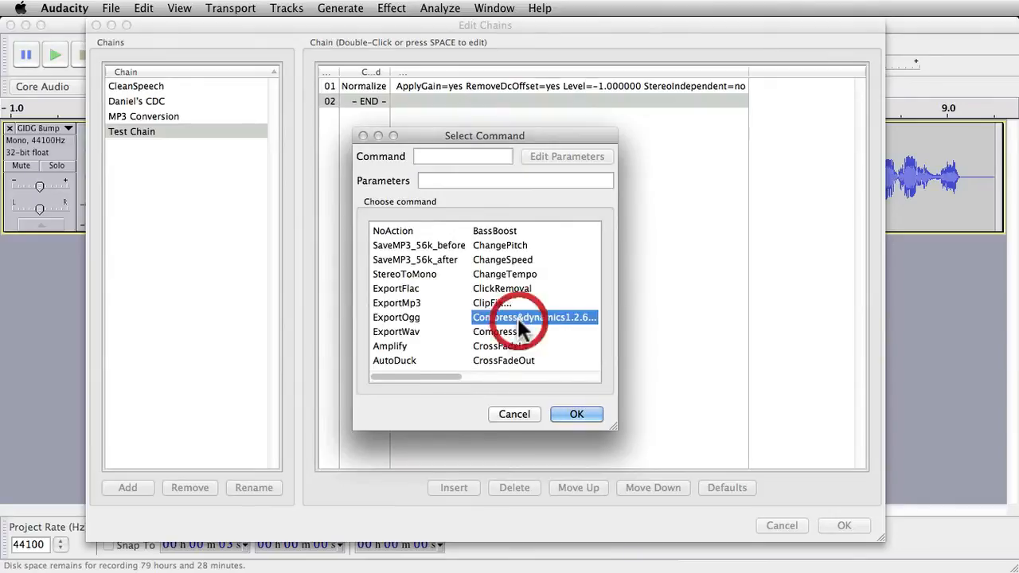
click(495, 230)
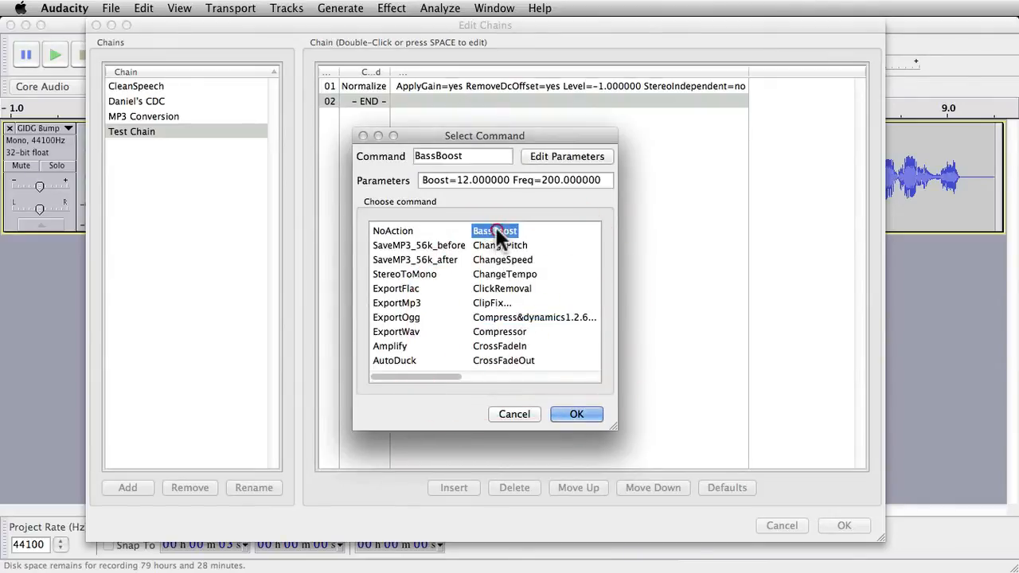
click(546, 152)
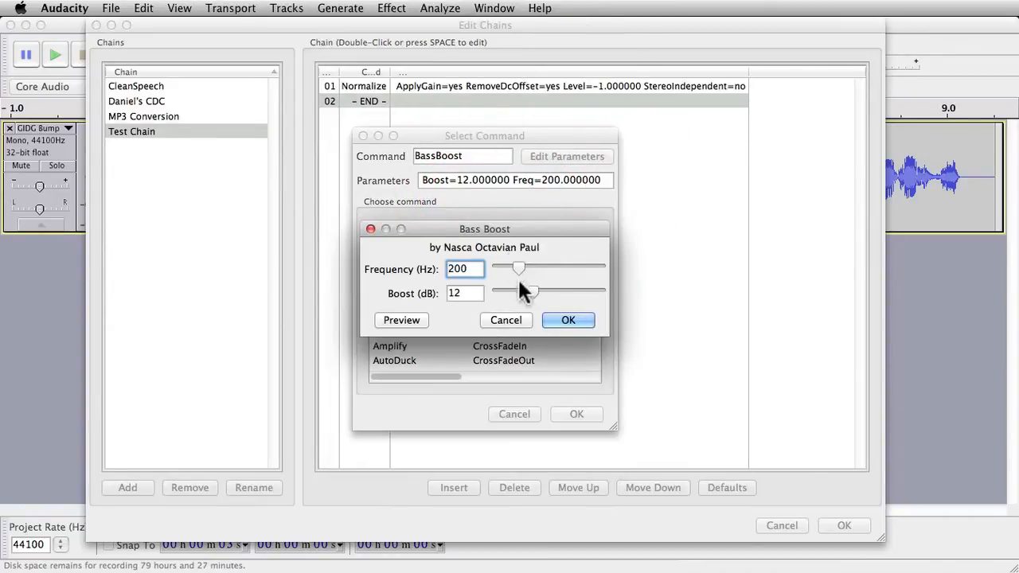
drag(533, 291, 516, 294)
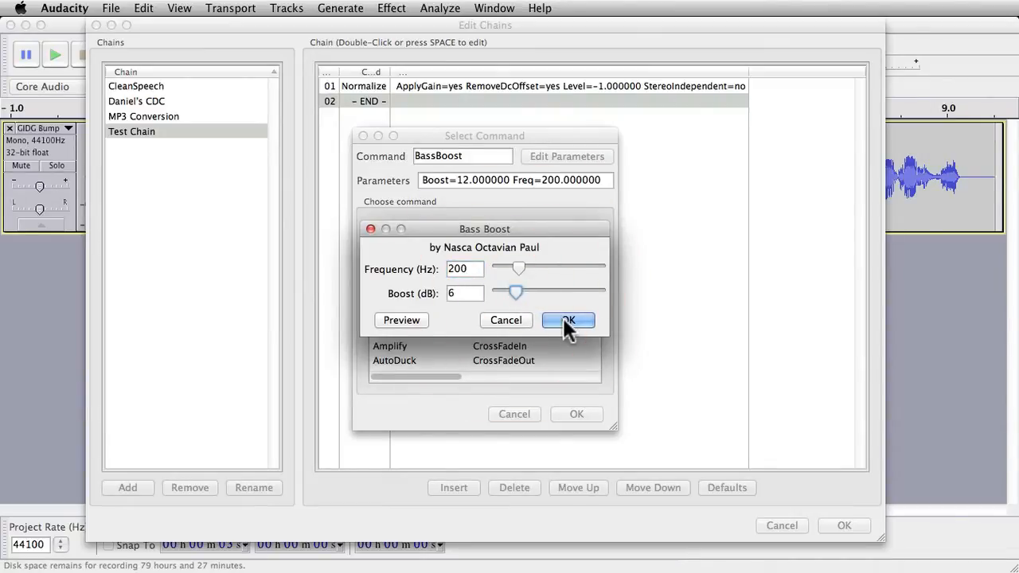
click(568, 319)
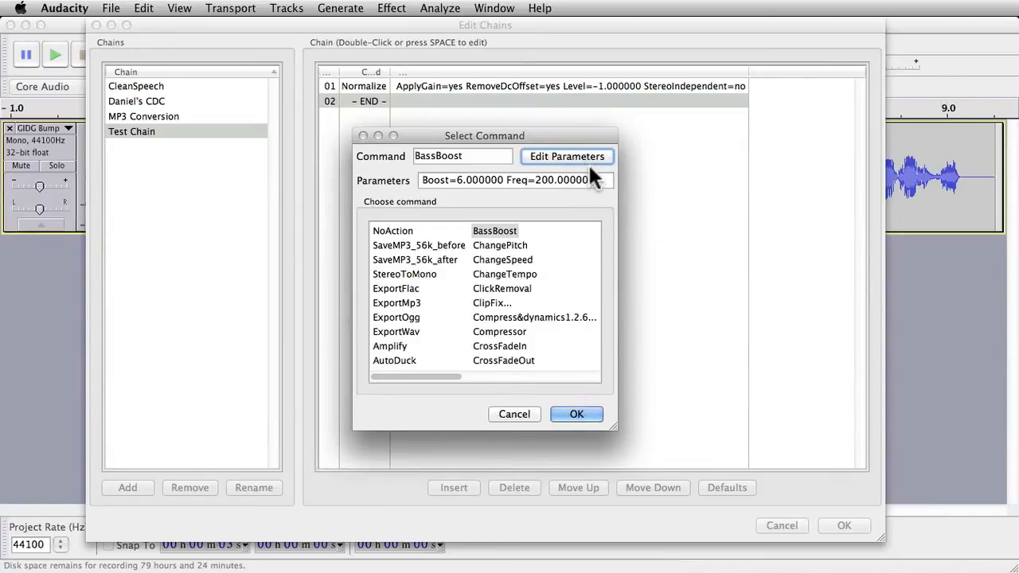
click(579, 416)
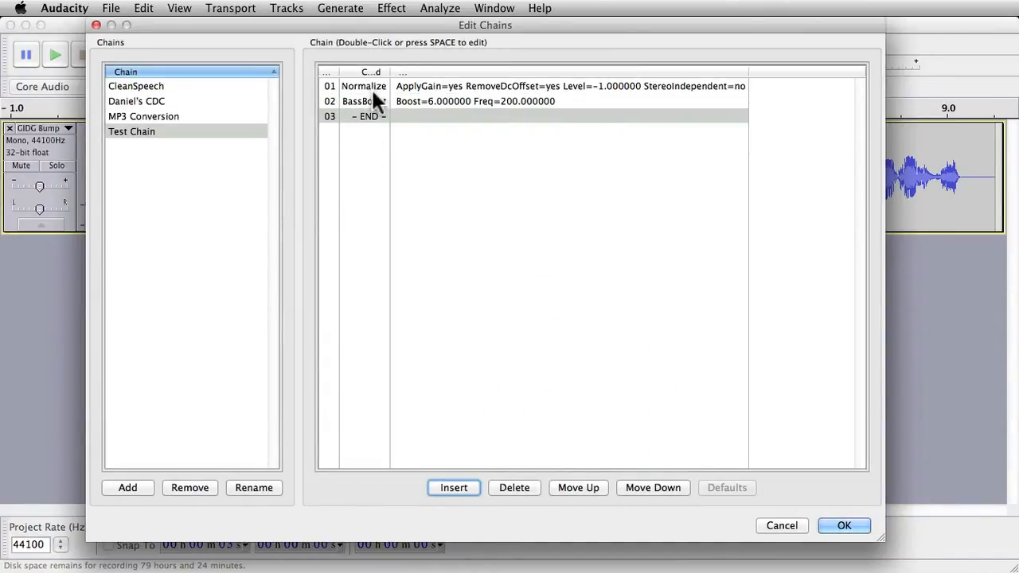
Step: Insert the Compress&dynamics1.2.6 command at the end of the chain
click(453, 488)
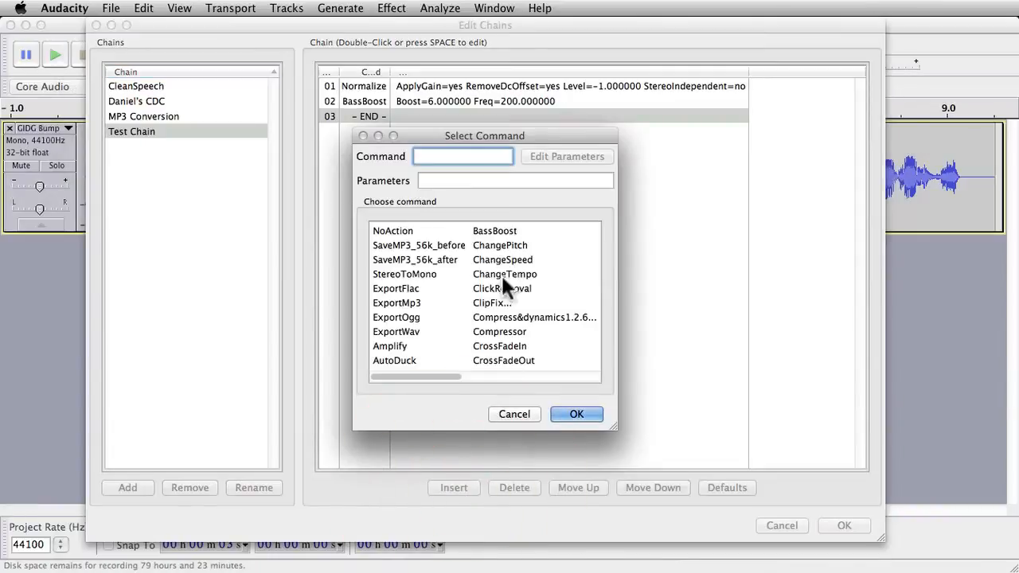
click(542, 314)
click(541, 313)
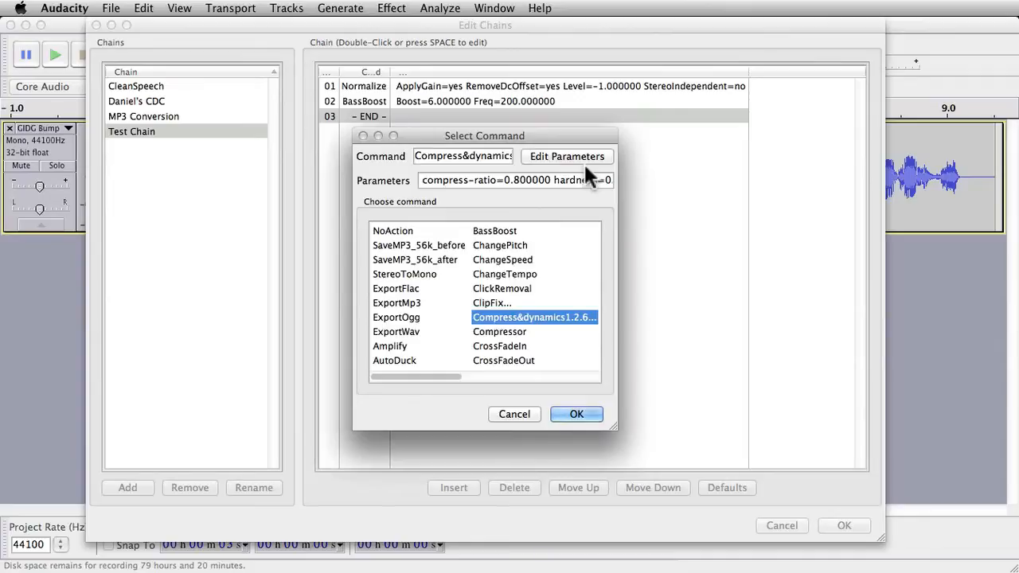
click(596, 412)
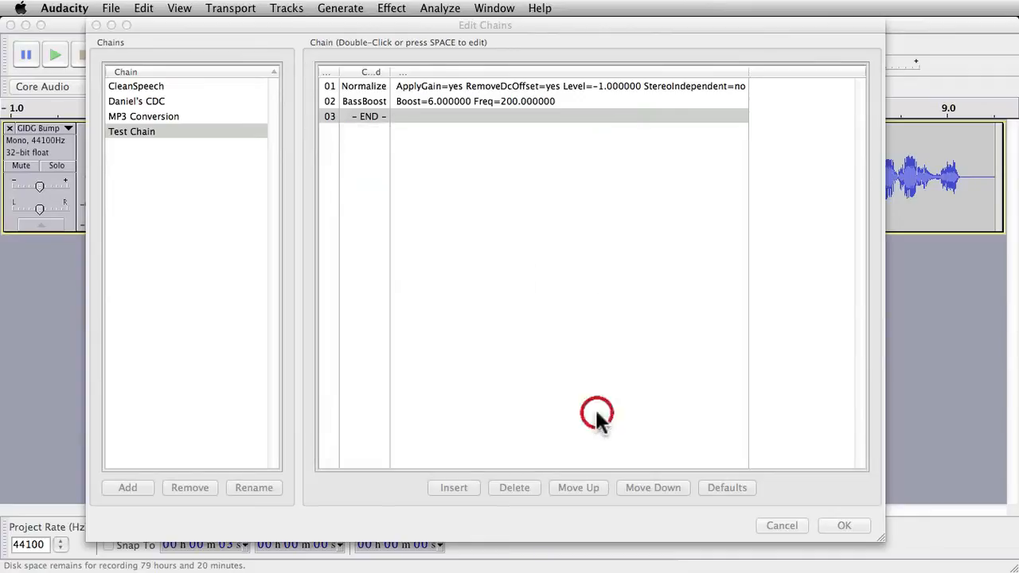
Step: Reopen the Compress&dynamics entry and review its compression settings in the effect dialog
double_click(405, 116)
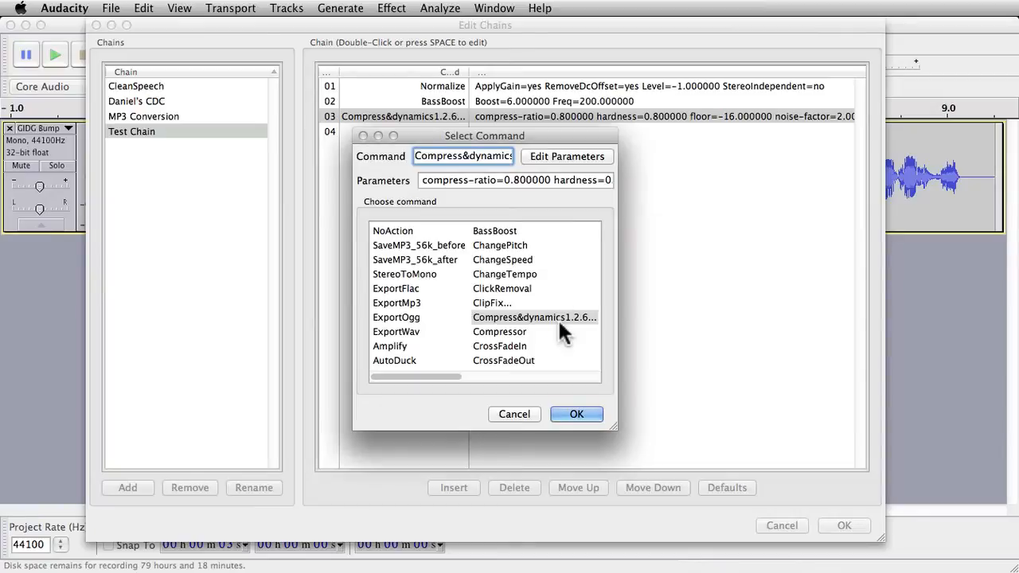
click(558, 317)
click(557, 154)
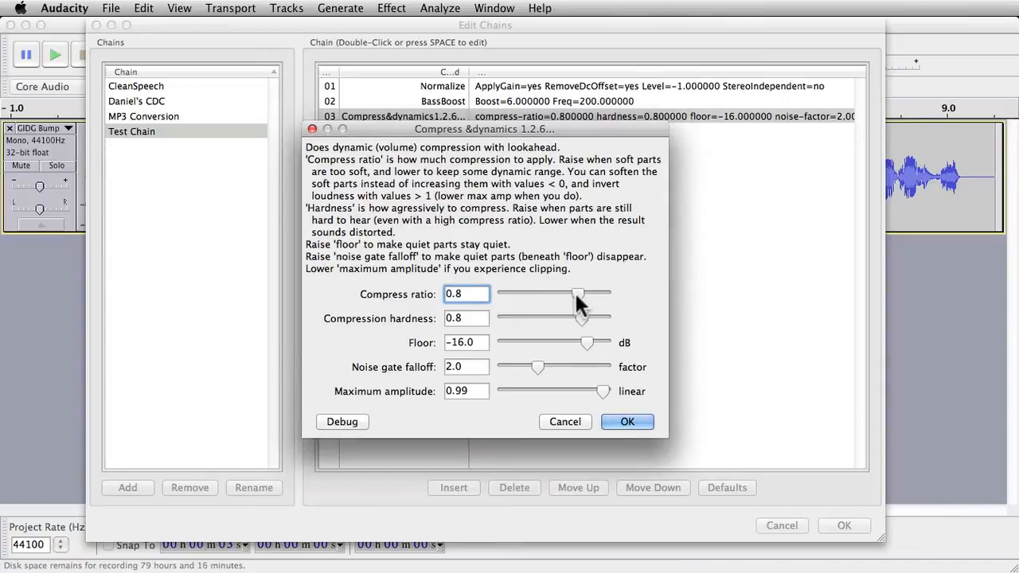
mouse_move(571, 290)
mouse_down()
mouse_move(550, 293)
mouse_move(578, 298)
mouse_up()
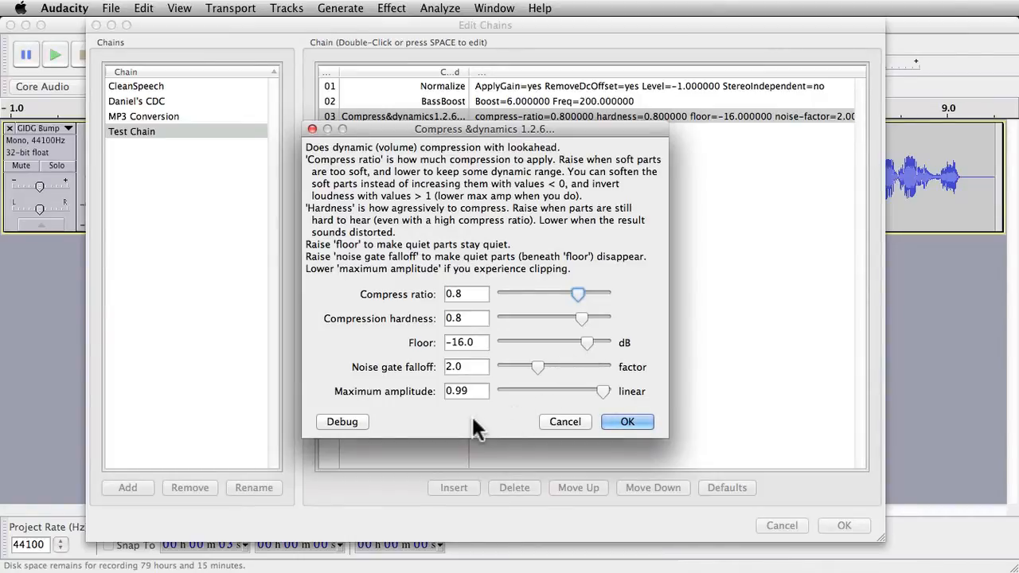
click(634, 421)
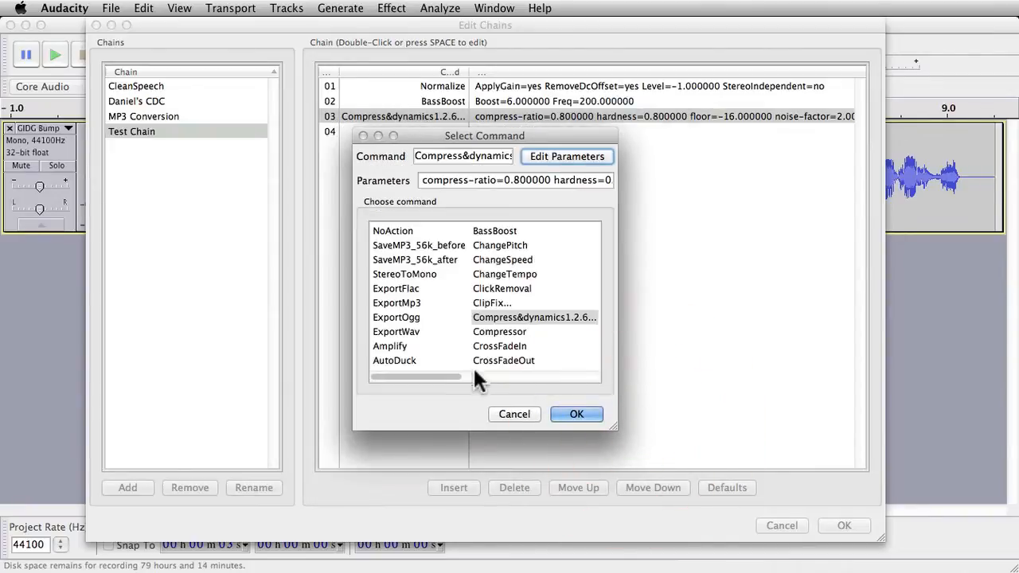
click(588, 415)
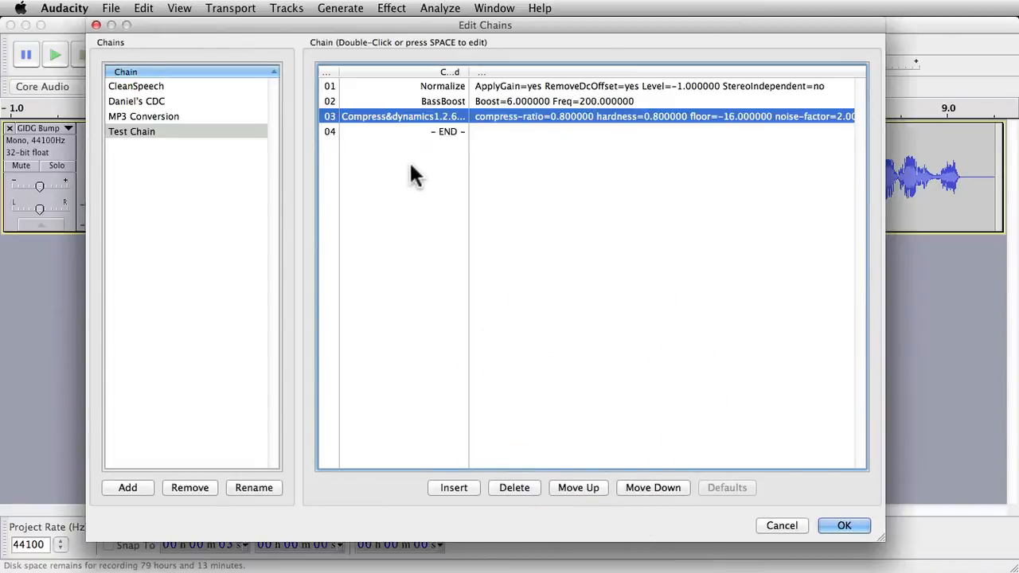
Step: Insert another Normalize command with maximum amplitude -2 dB before the Compress&dynamics command
click(454, 488)
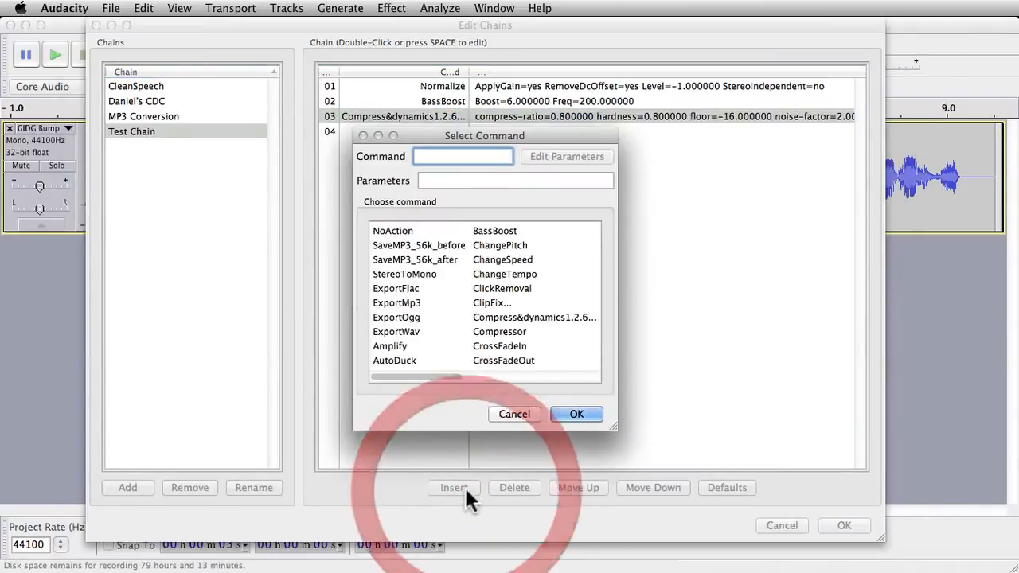
click(418, 377)
drag(417, 377, 489, 376)
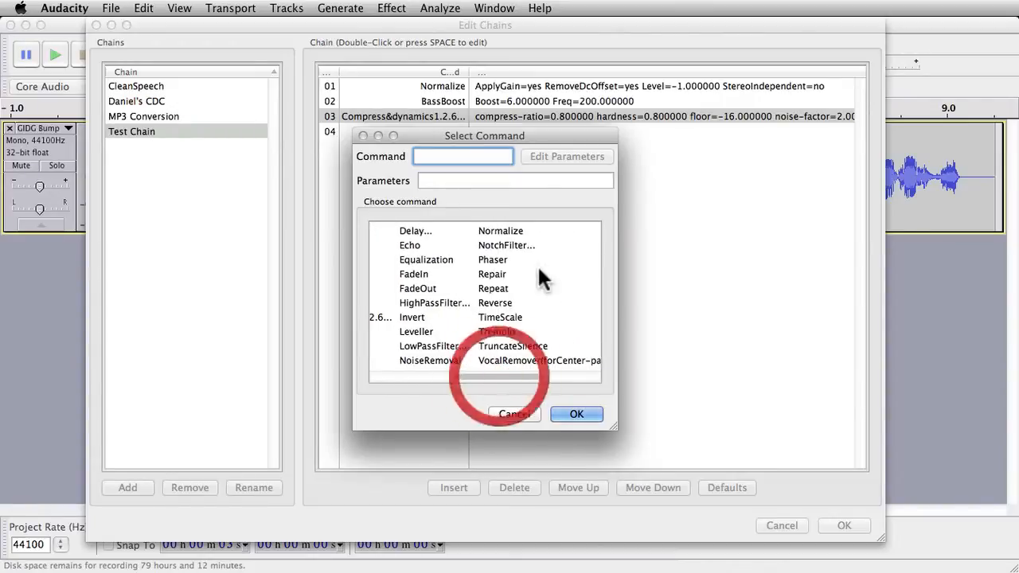
click(496, 230)
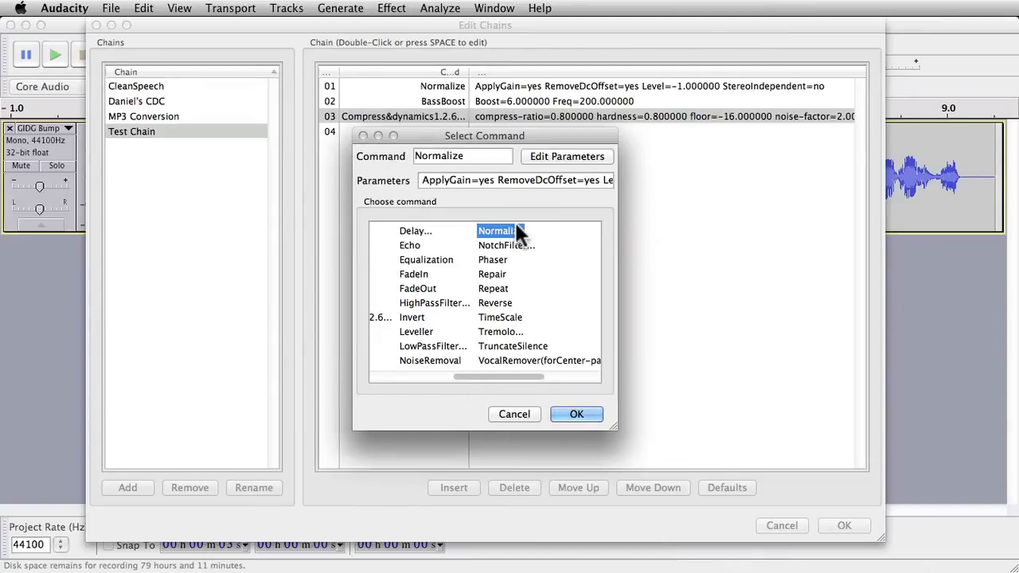
click(543, 156)
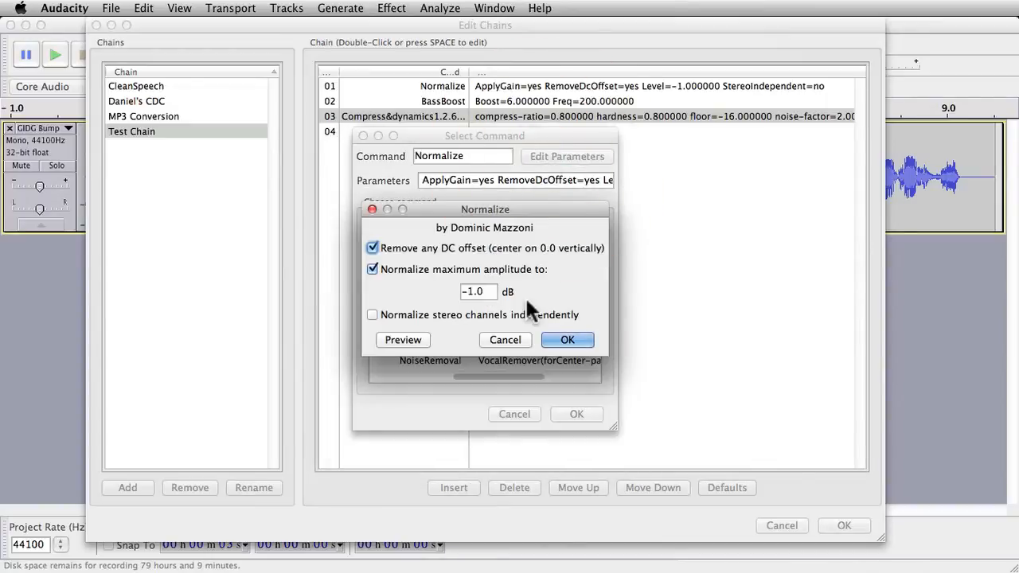
click(471, 292)
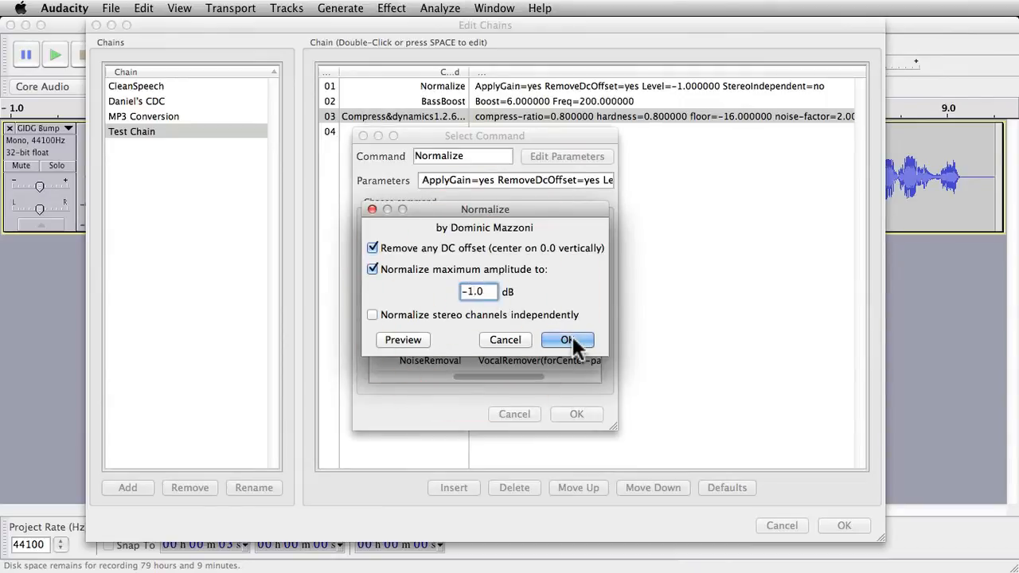
key(BackSpace)
text(2)
key(Return)
click(577, 414)
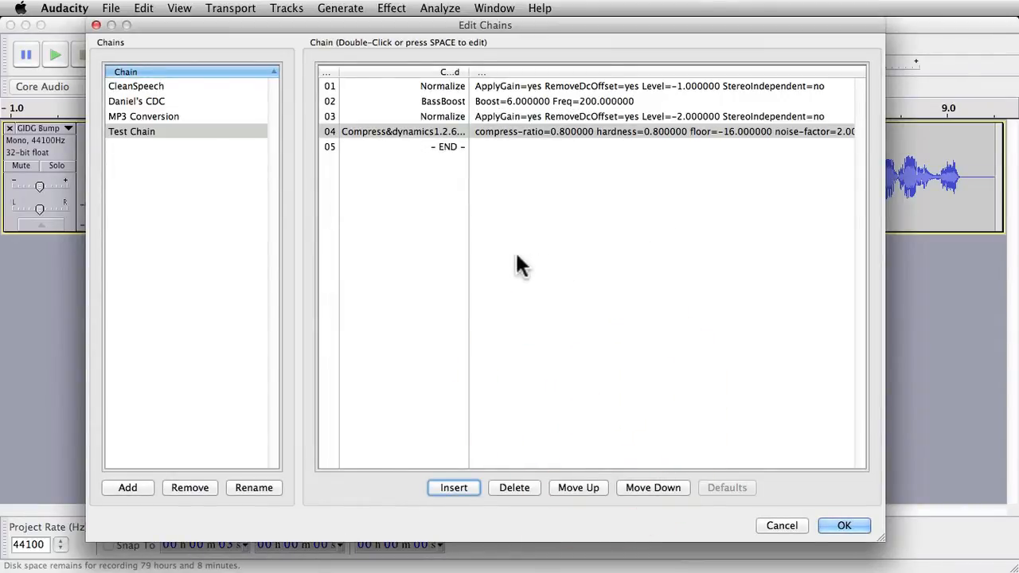
Step: Reorder Test Chain, moving the -2 dB Normalize command to the top and the -1 dB Normalize command down
click(445, 117)
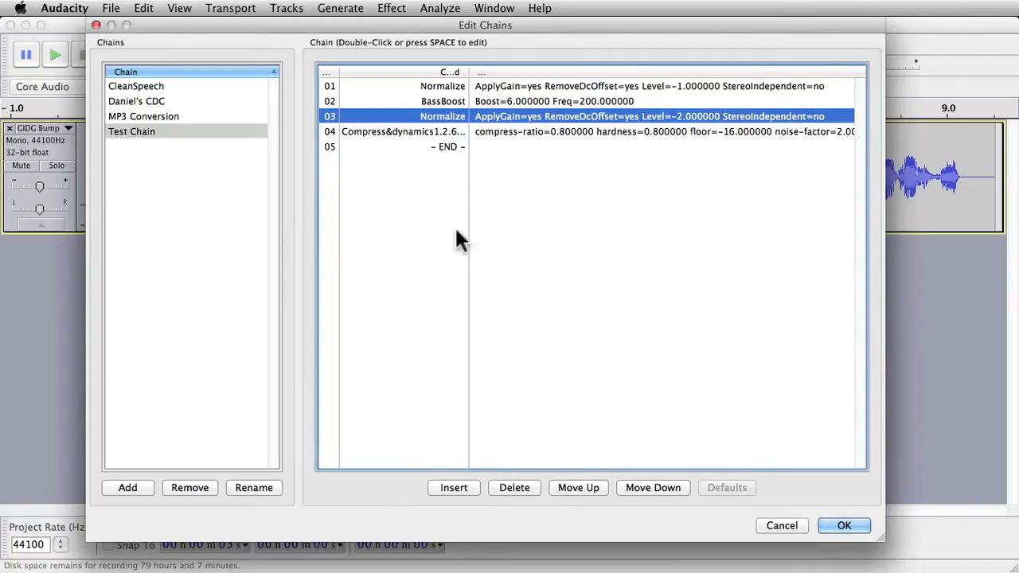
click(587, 488)
click(634, 487)
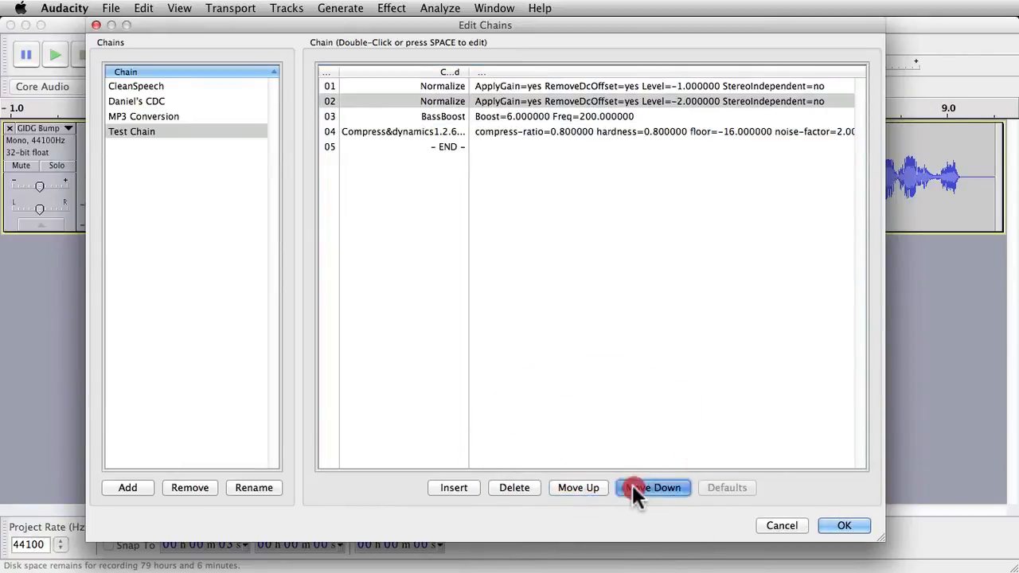
click(634, 487)
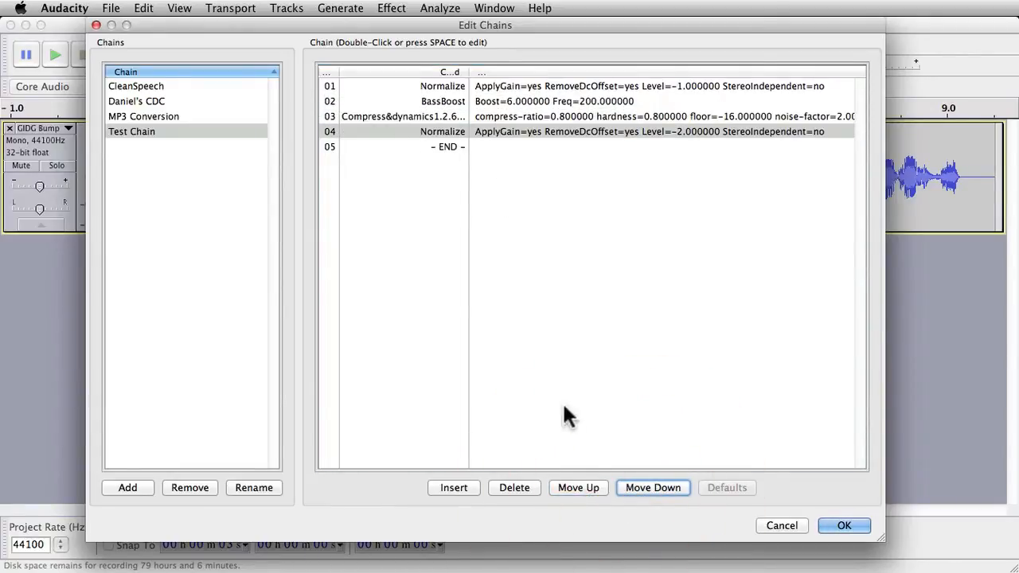
click(590, 488)
click(589, 487)
click(588, 486)
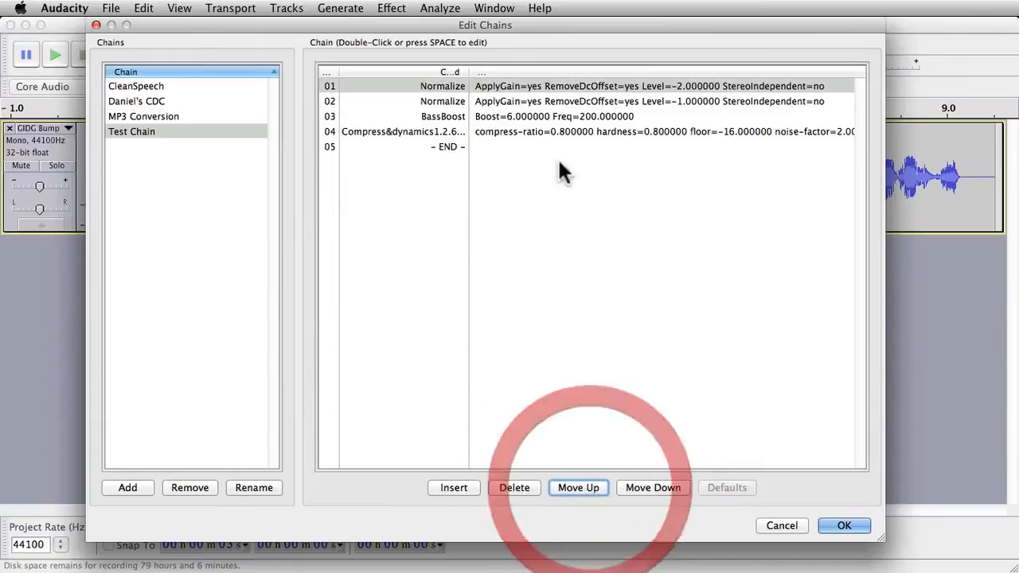
click(641, 101)
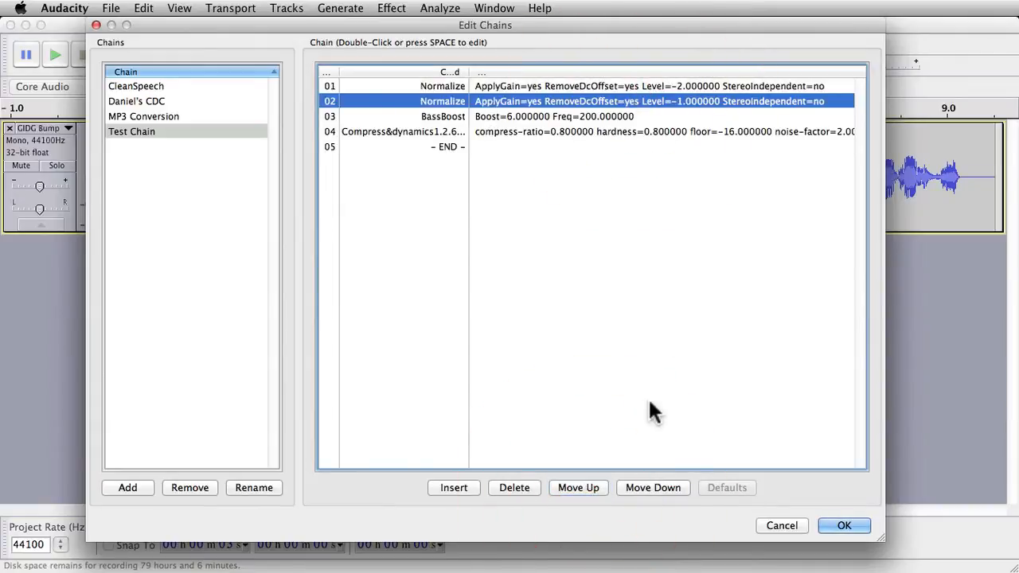
click(662, 488)
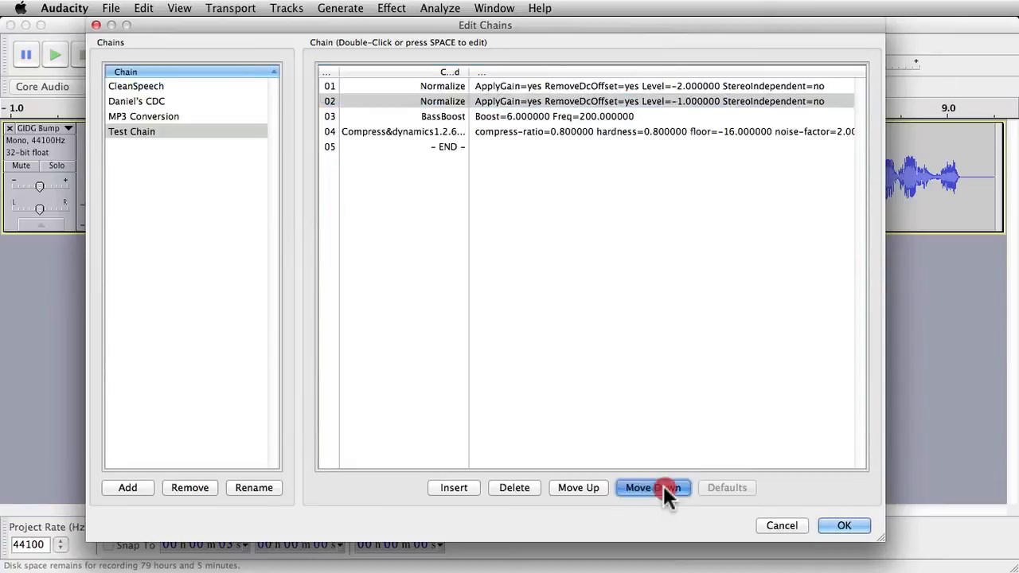
Step: Move the -1 dB Normalize command to the end of Test Chain and save the chain edits
click(663, 487)
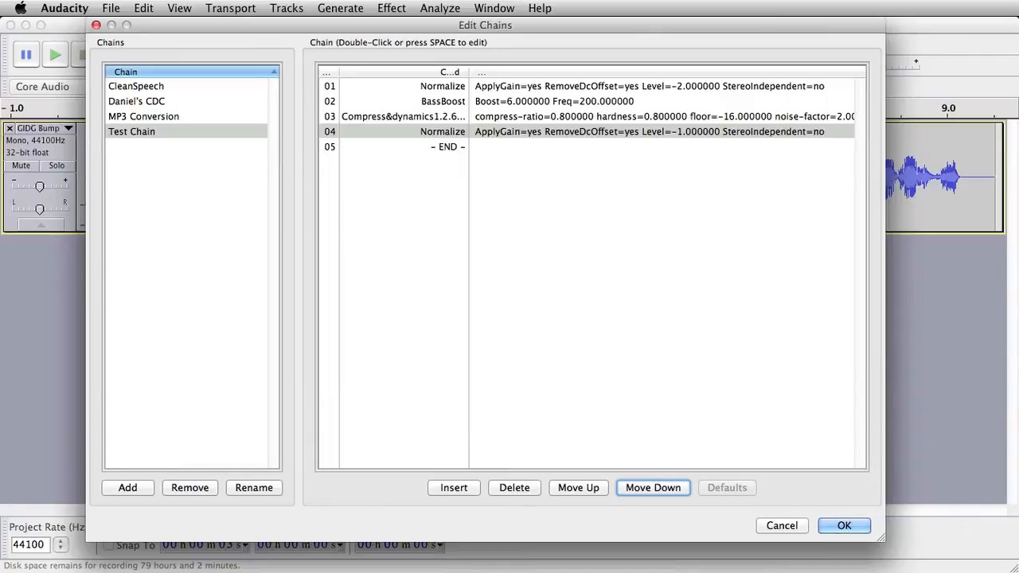
key(super+Tab)
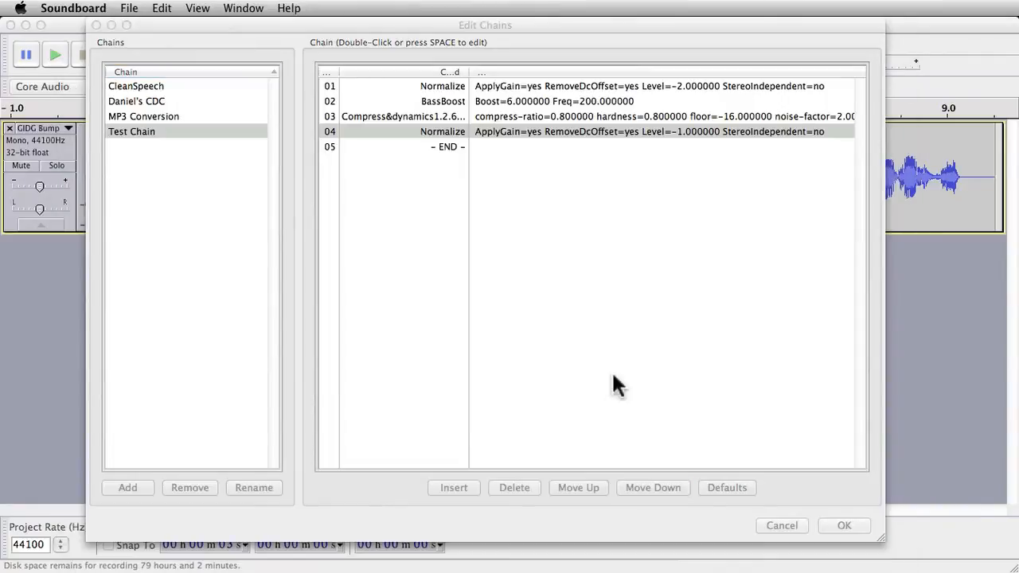
click(741, 360)
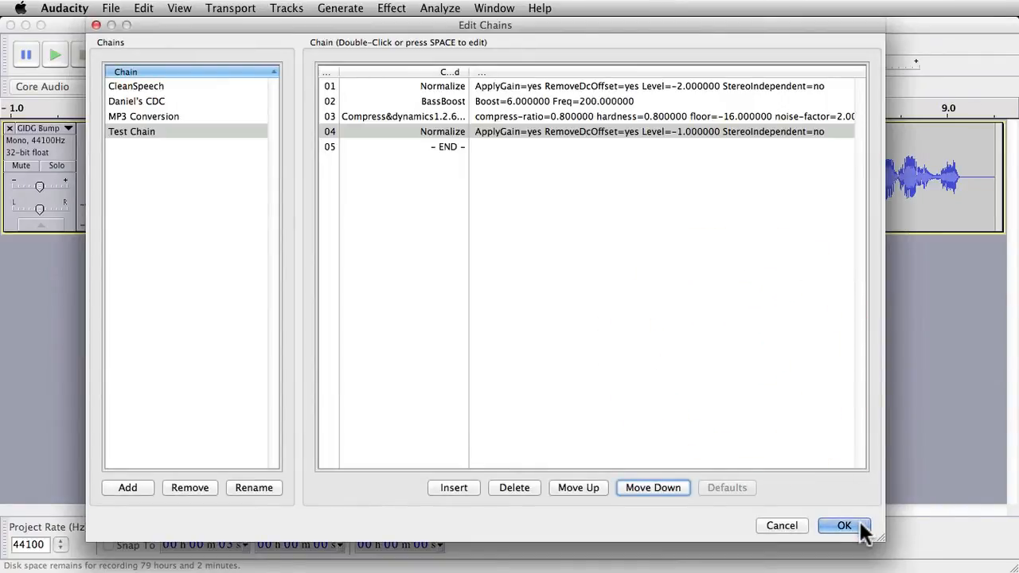
click(846, 526)
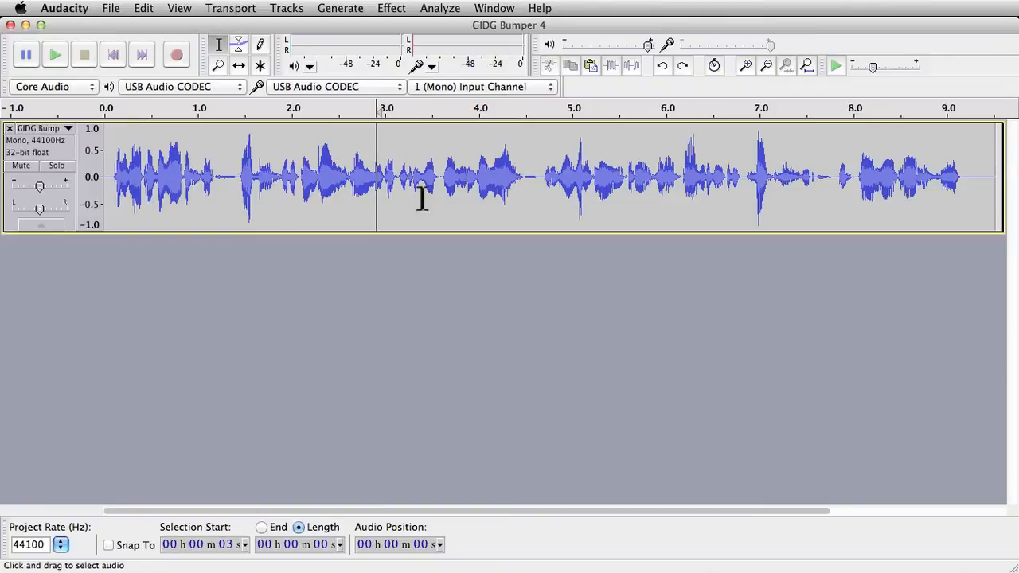
Step: Select about 1.4 to 4.6 seconds of the track and apply Test Chain to the current project
drag(240, 178, 537, 177)
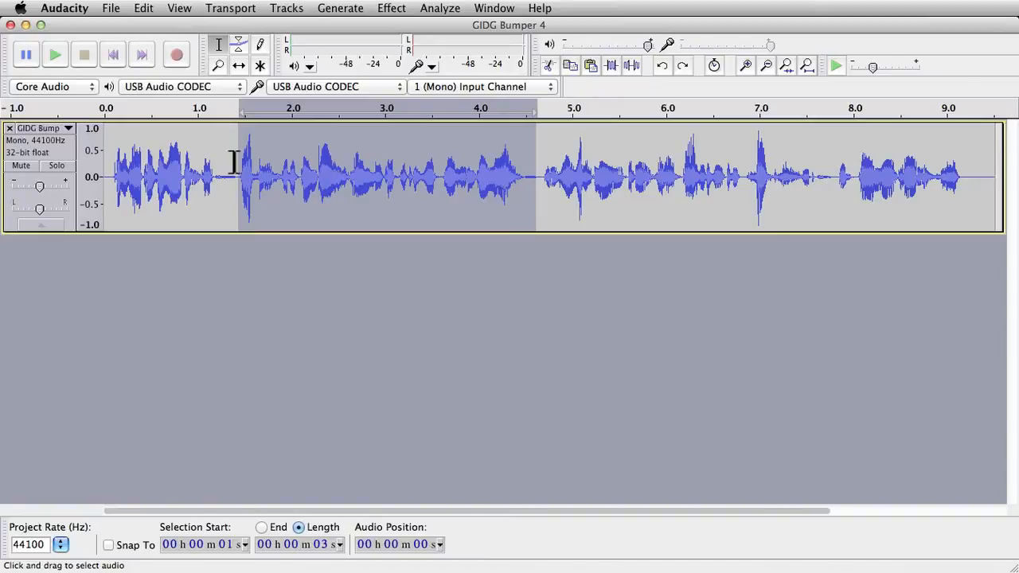
click(111, 12)
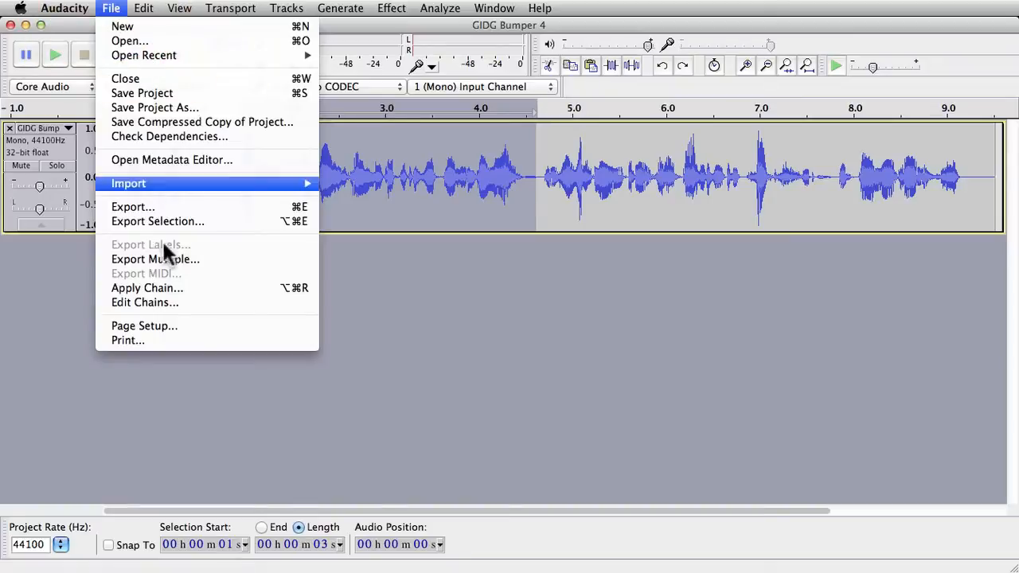
click(180, 289)
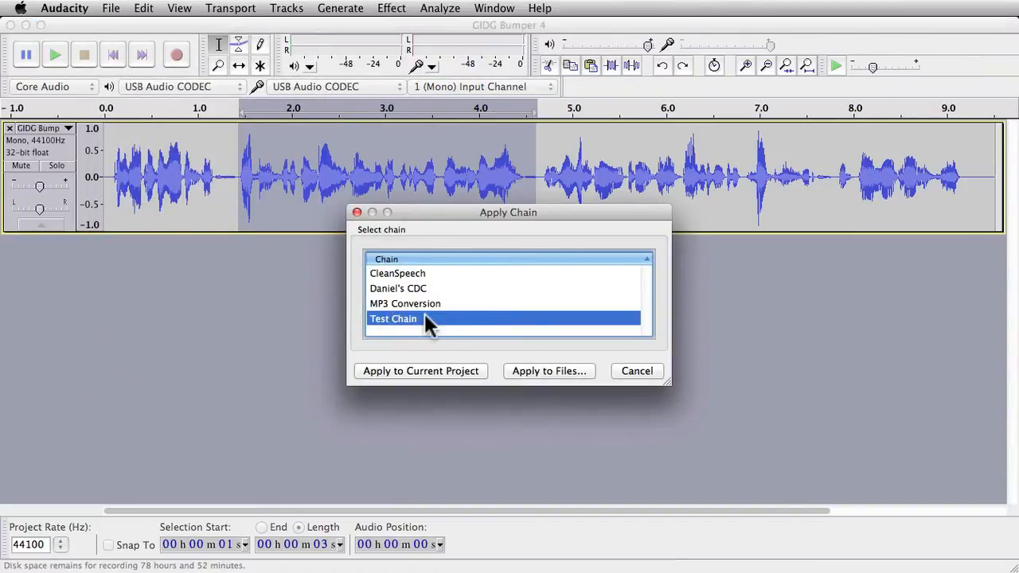
click(432, 372)
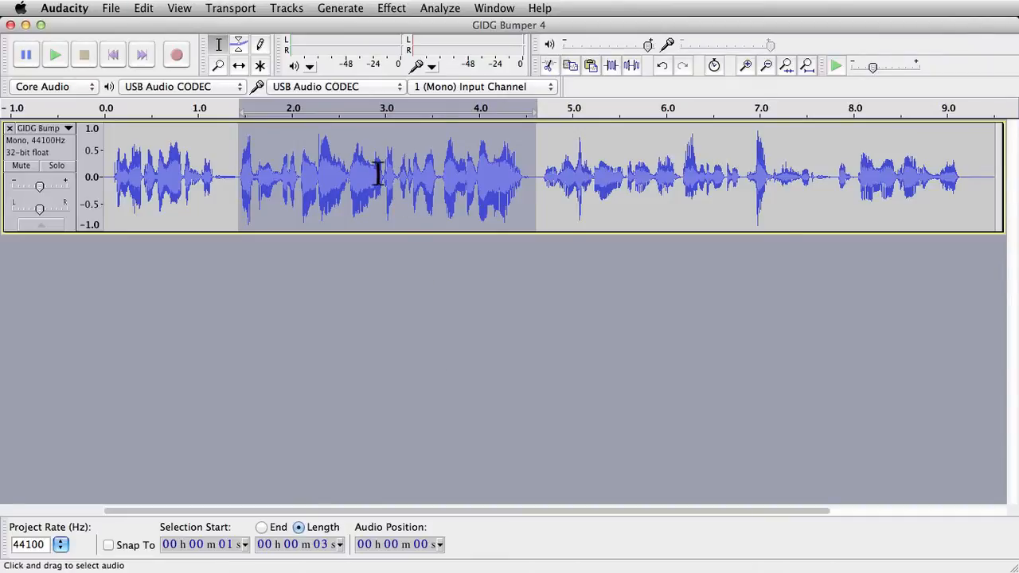
Step: Undo the Test Chain application and clear the selection
key(super+z)
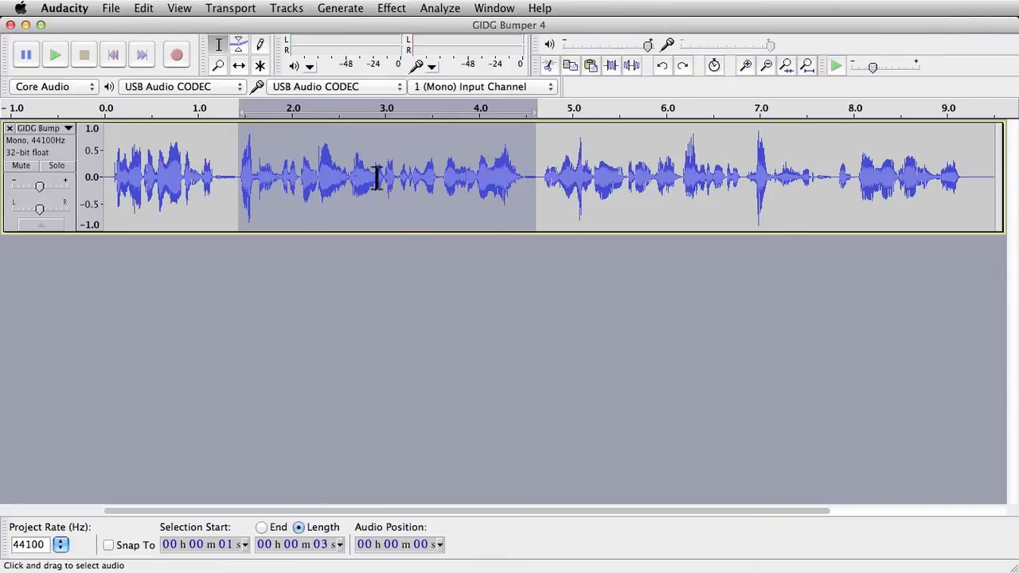
click(236, 177)
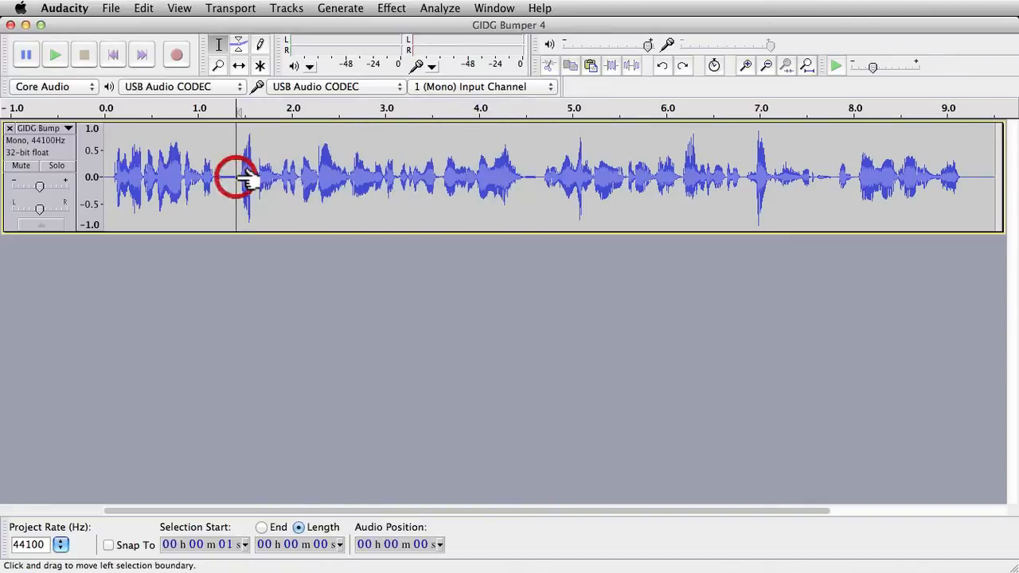
Step: Duplicate the track and select about 1.7 to 5.2 seconds across both tracks
click(71, 151)
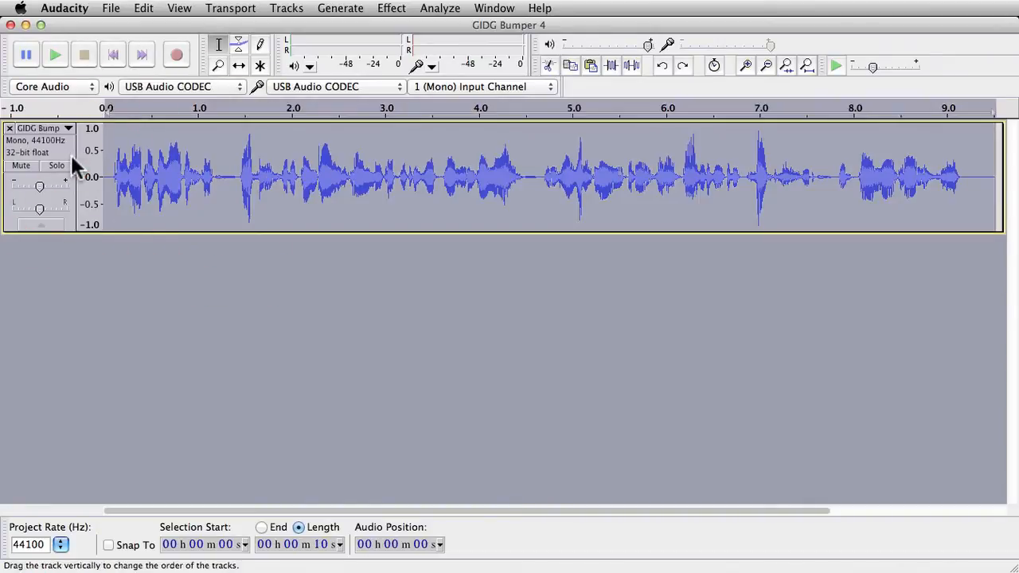
key(super+d)
click(455, 199)
drag(262, 165, 592, 317)
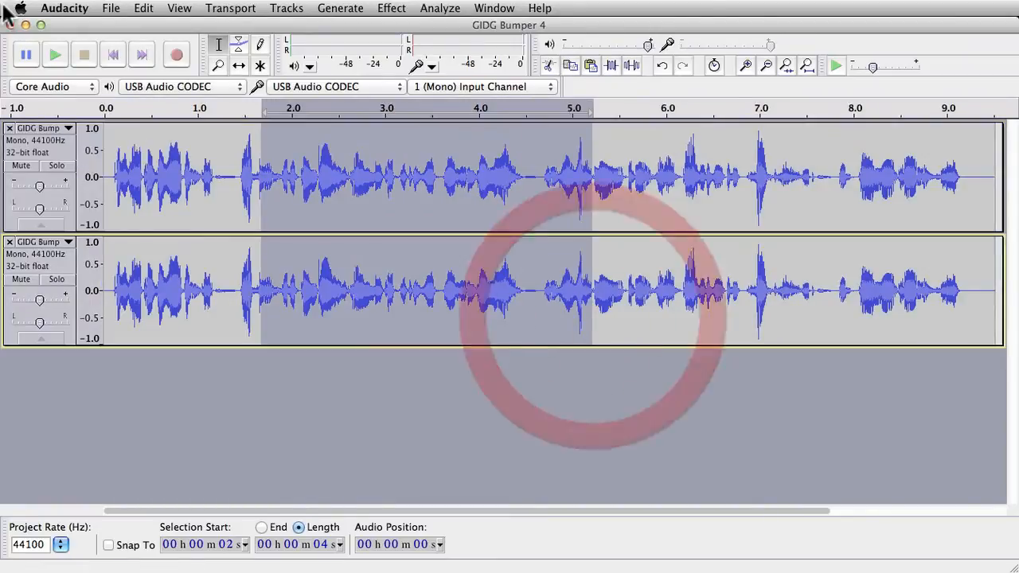
Step: Apply Test Chain to the current project on the selection in both tracks
click(112, 10)
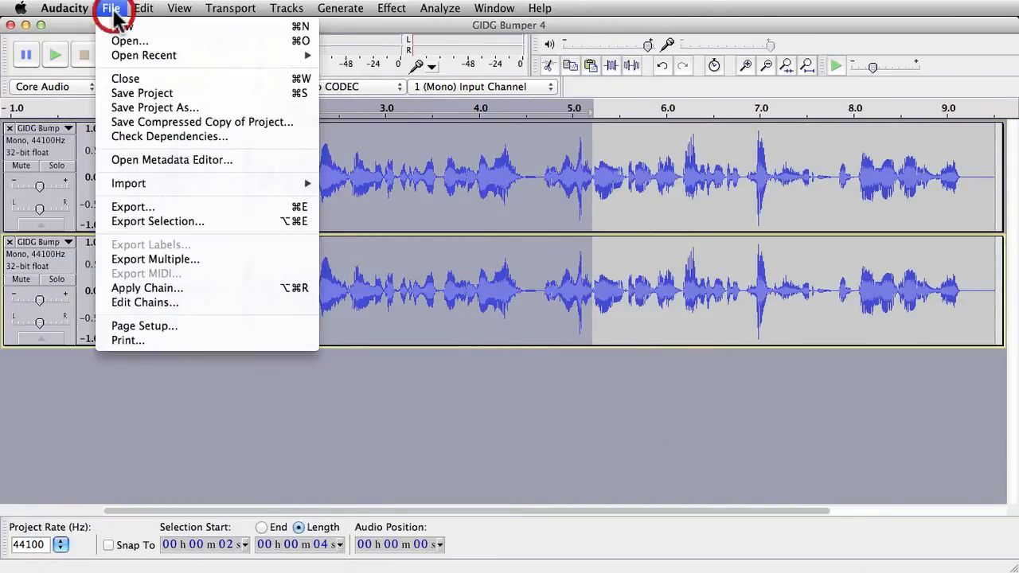
click(202, 287)
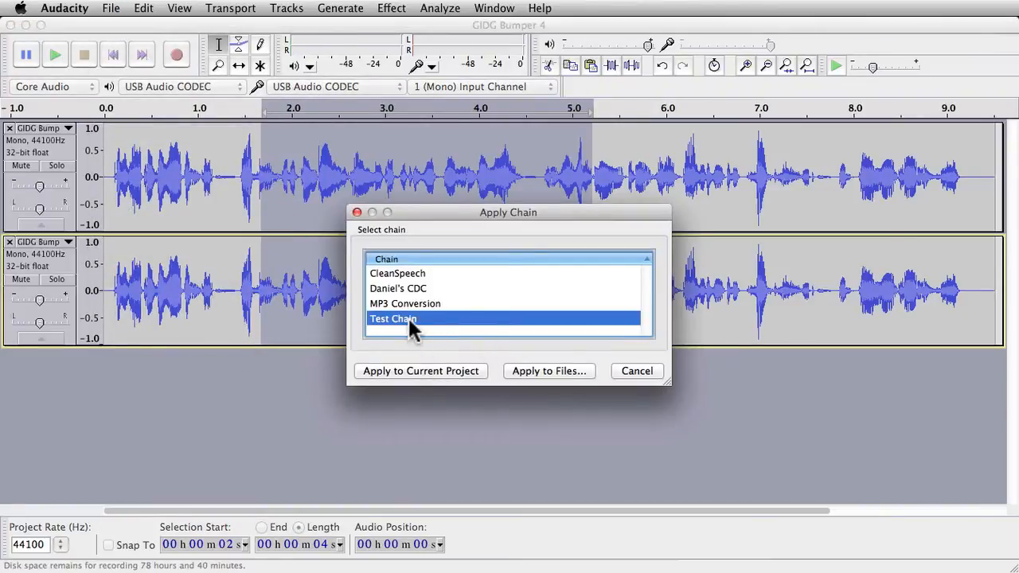
click(437, 375)
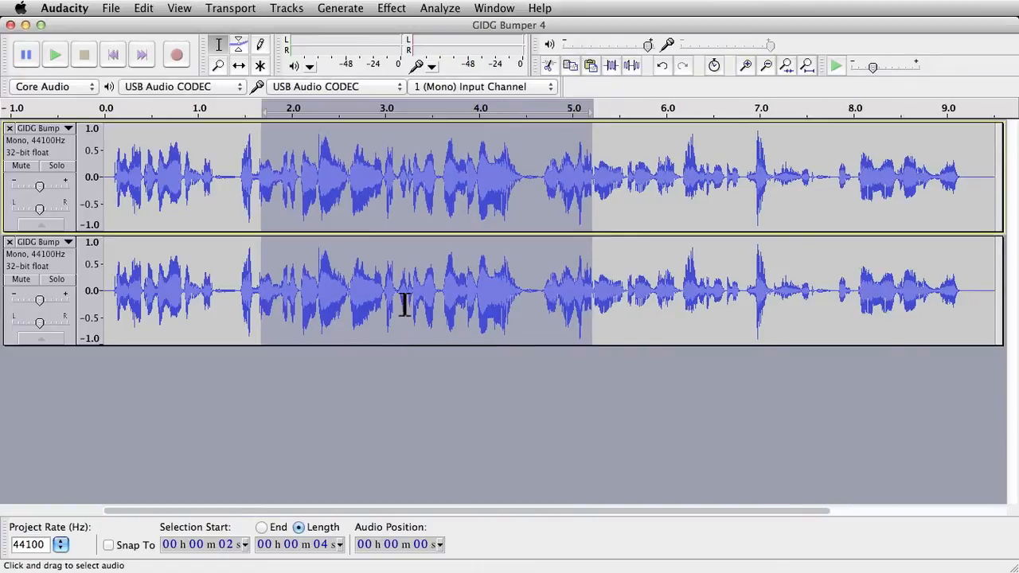
Step: Undo the chain application and delete the duplicated second track
key(super+z)
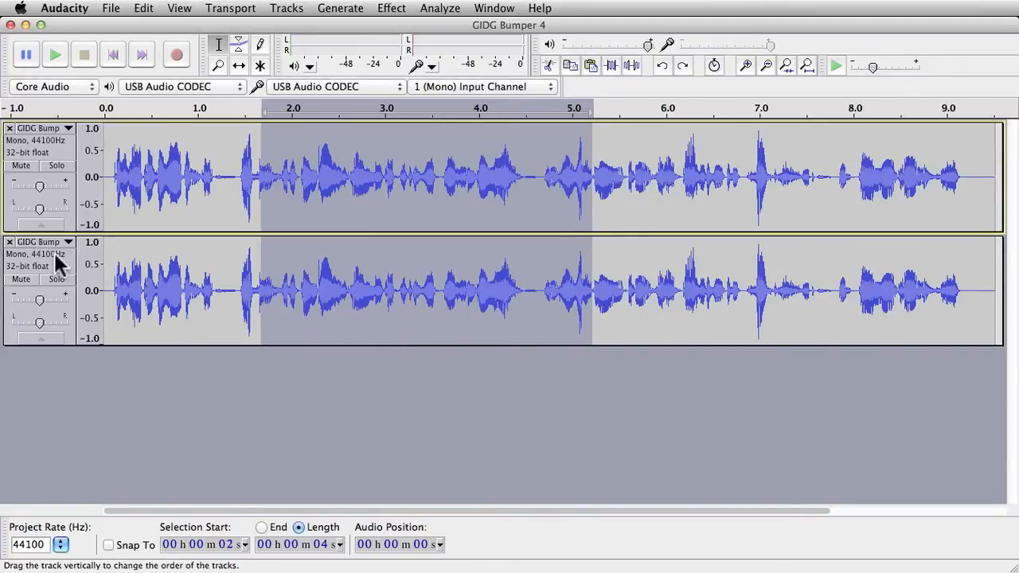
click(9, 243)
Step: Select about 1.4 to 4.6 seconds of the track and open the Apply Chain dialog, closing it without applying
click(235, 188)
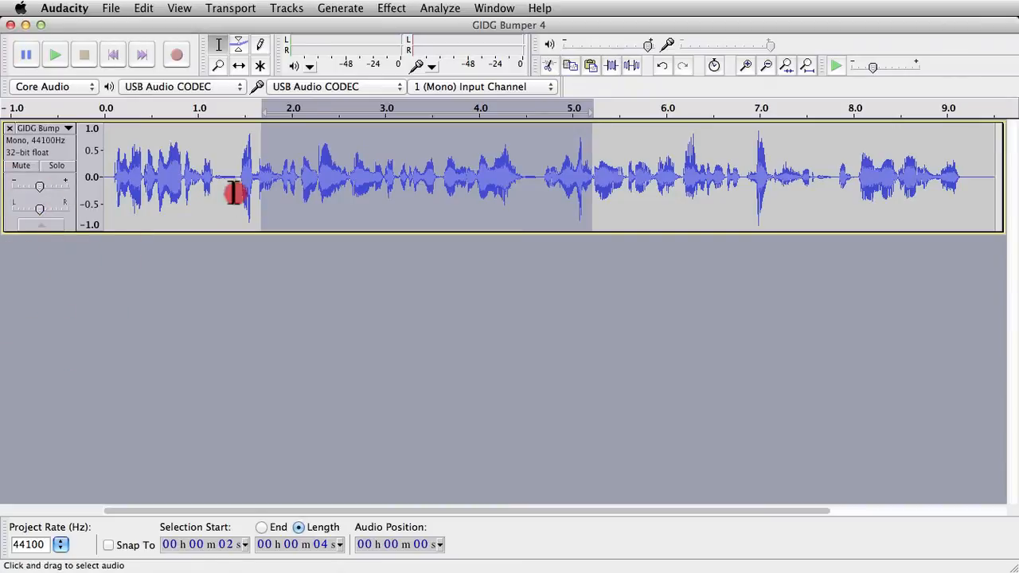
click(62, 146)
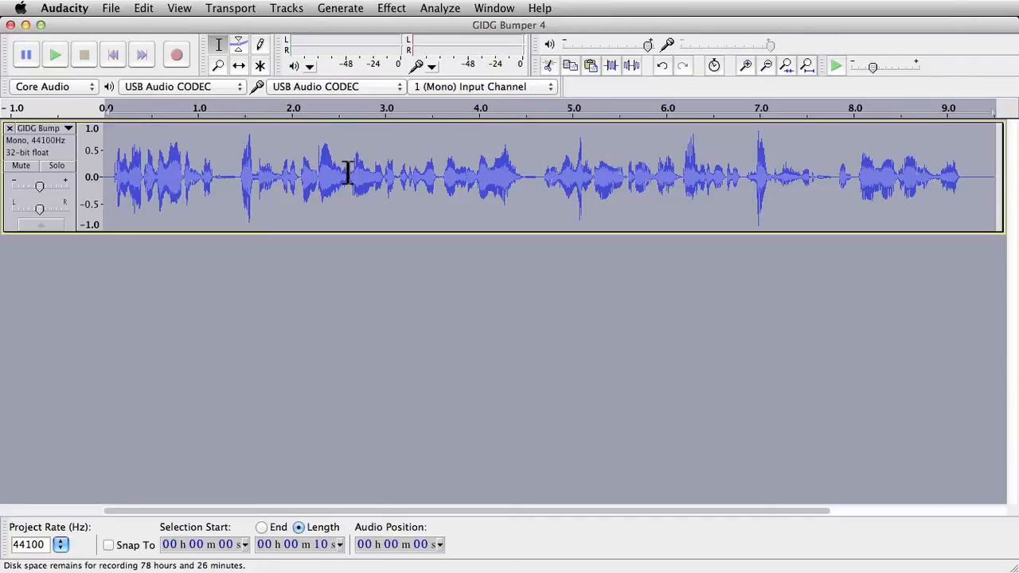
click(263, 169)
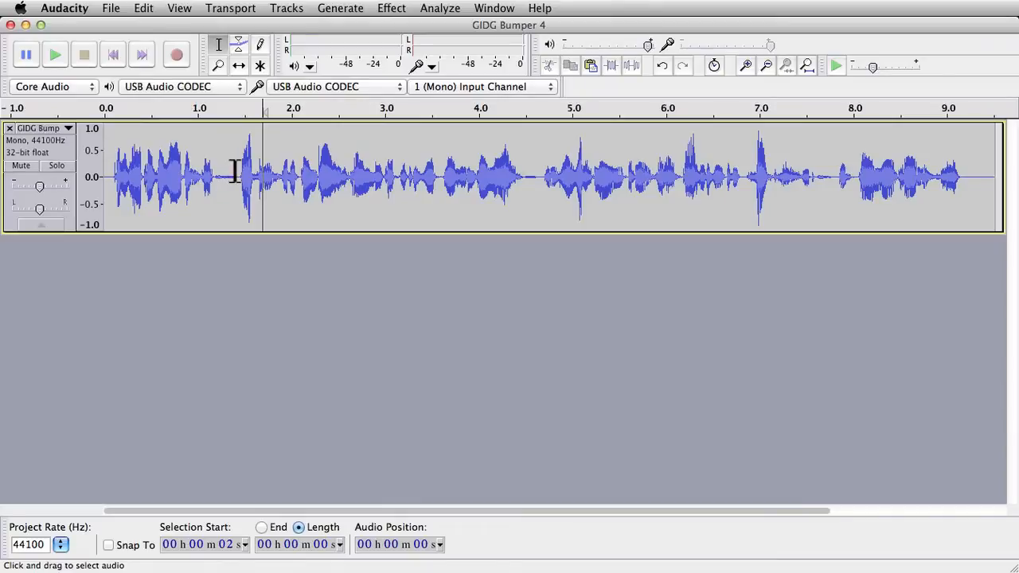
drag(237, 171, 536, 181)
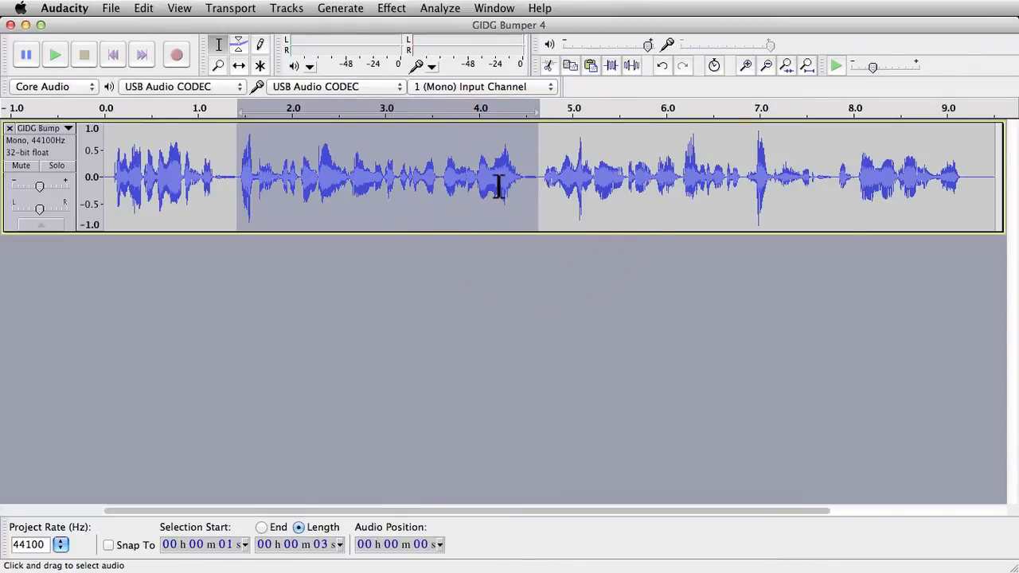
click(112, 8)
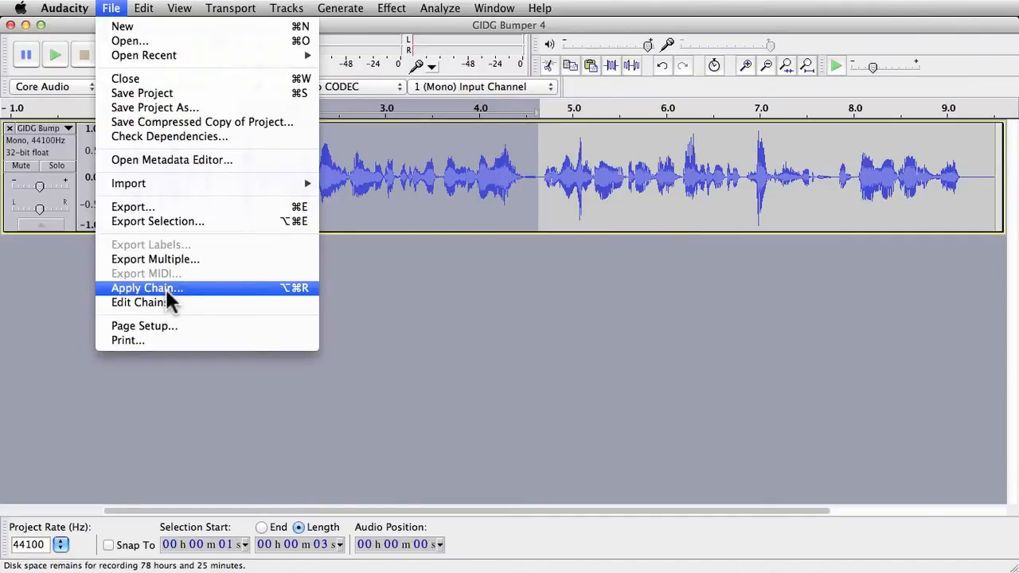
click(502, 215)
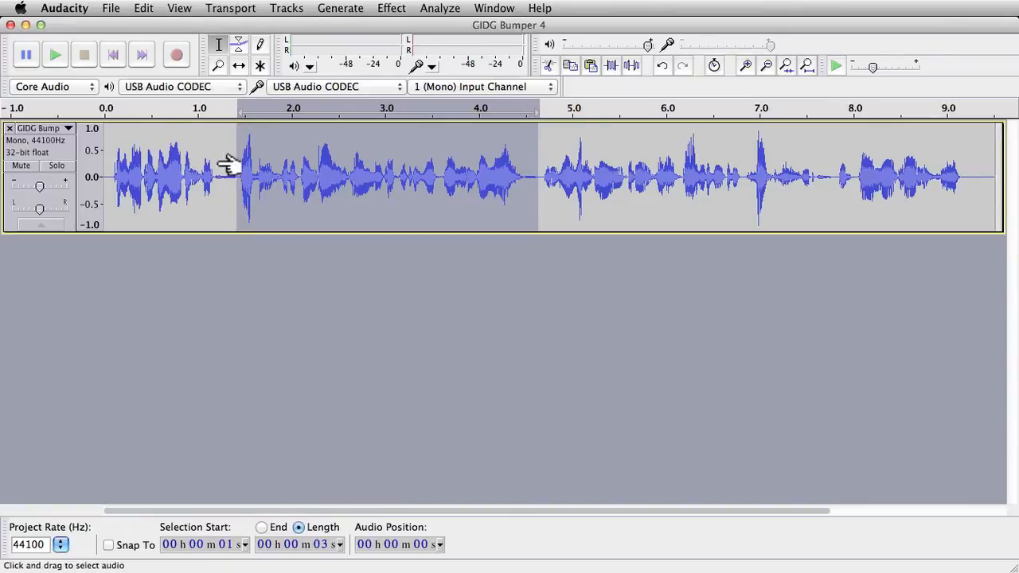
click(112, 8)
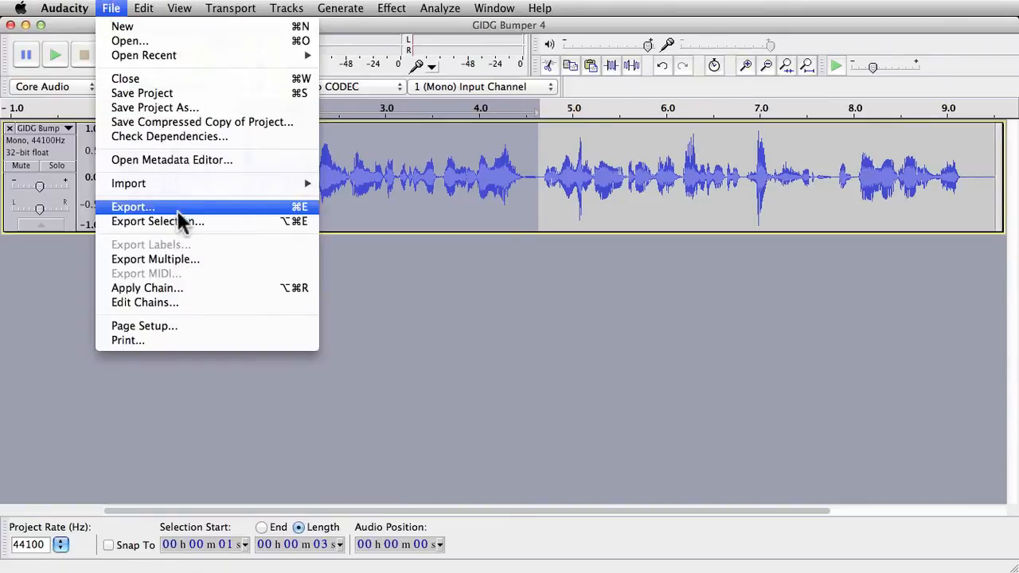
click(210, 288)
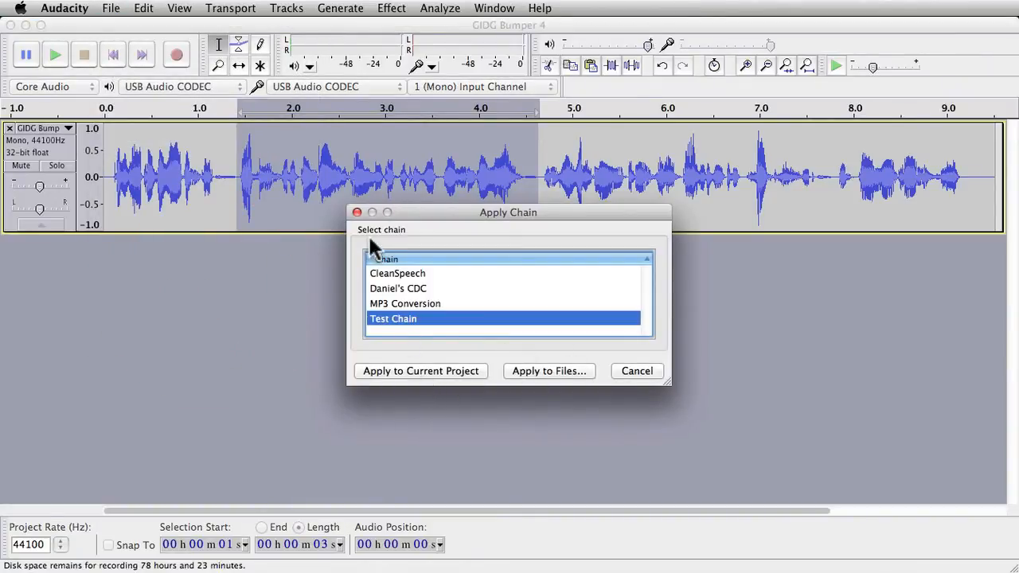
click(357, 213)
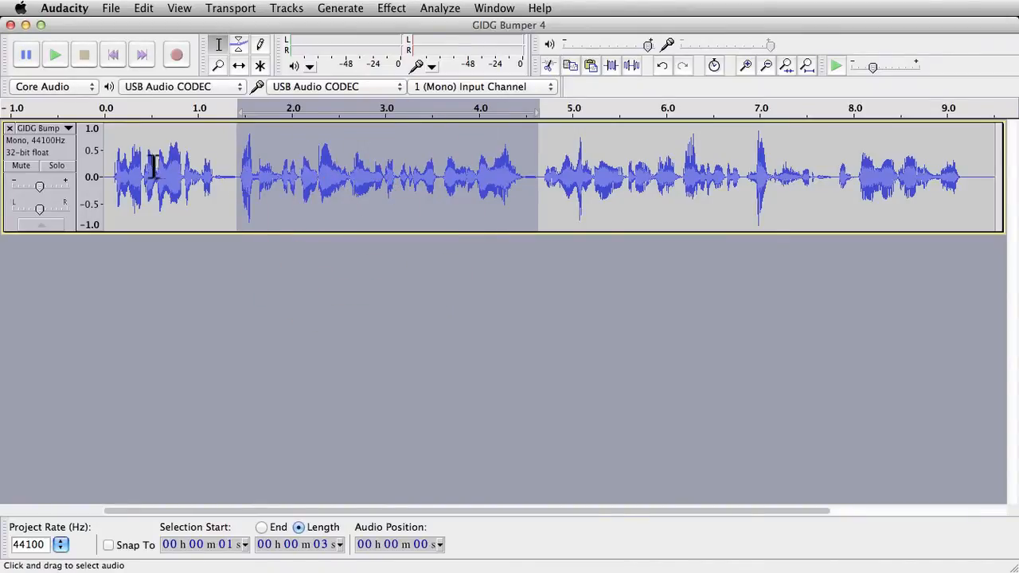
click(194, 191)
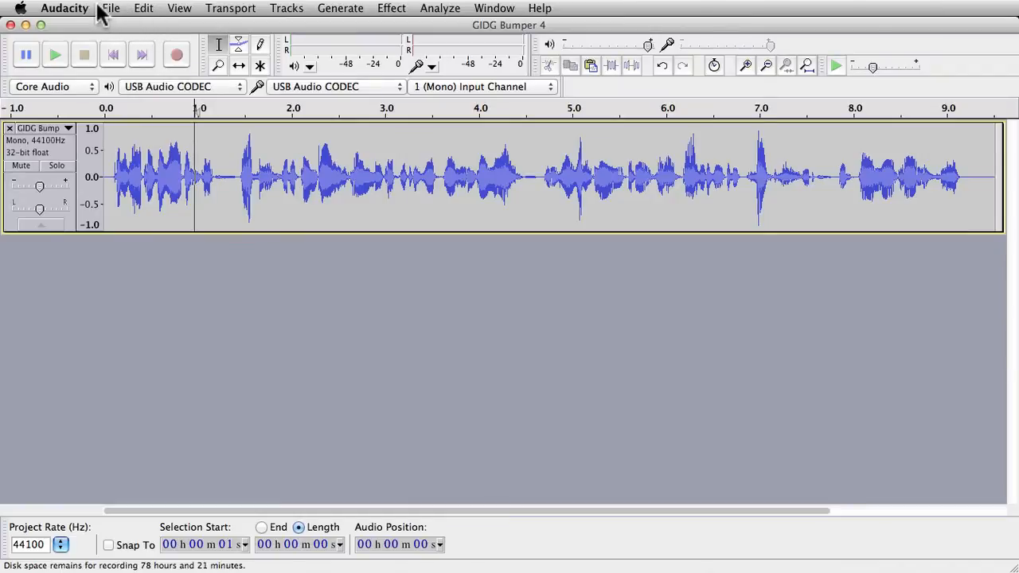
Step: Open the Keyboard preferences and select the Apply Chain command in the key bindings list
click(143, 8)
mouse_move(76, 9)
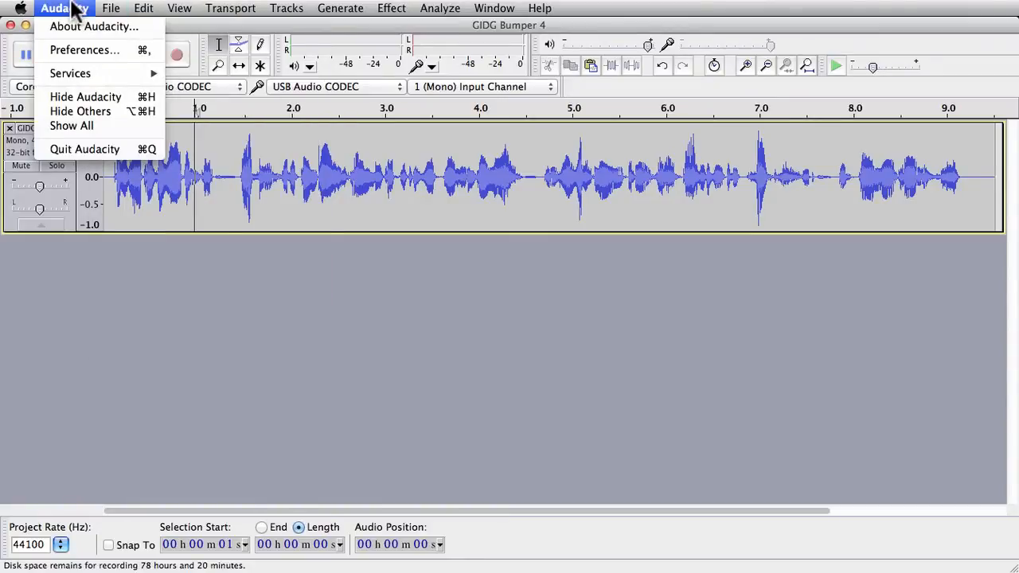
click(116, 51)
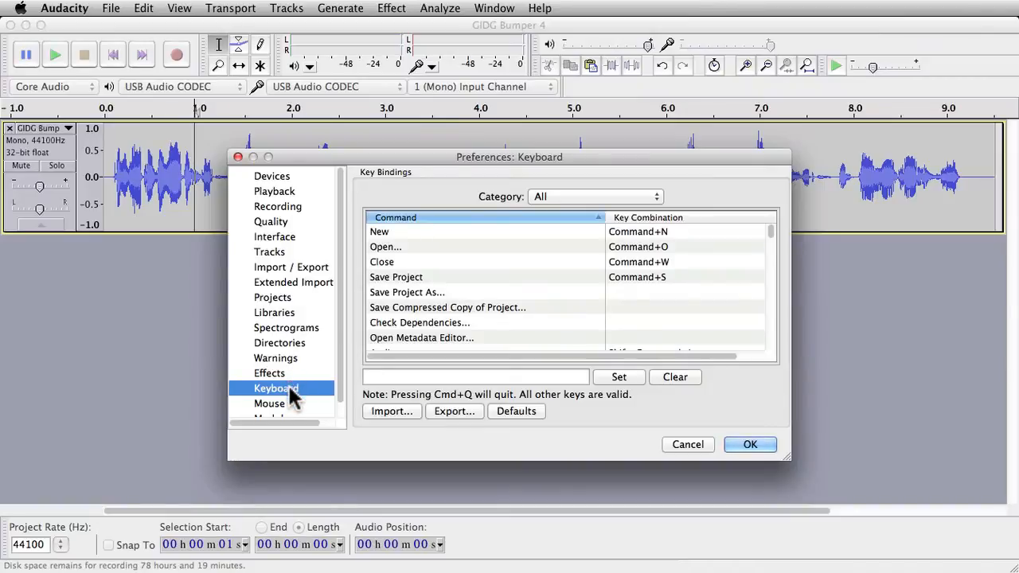
scroll(291, 398, down, 1)
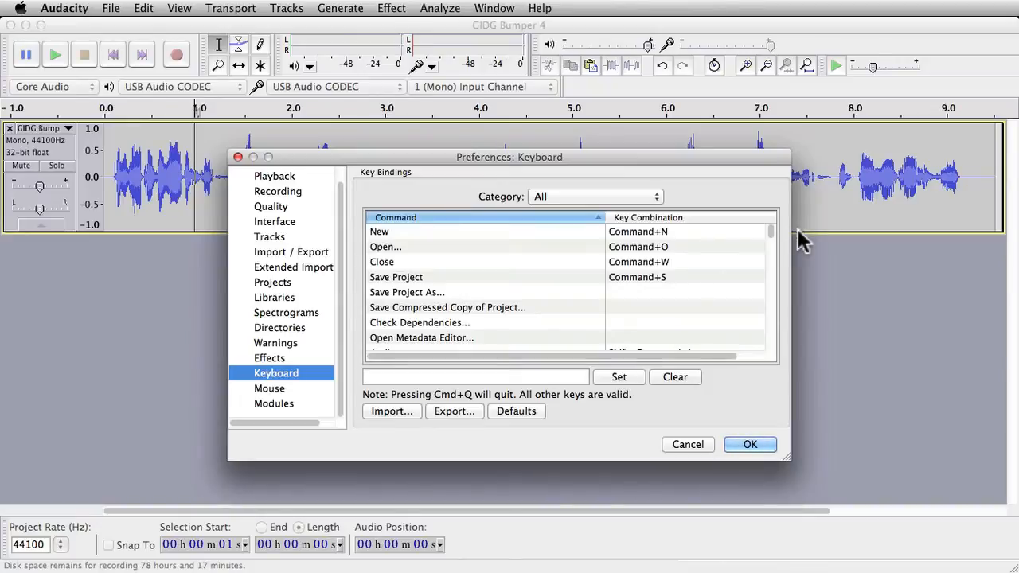
scroll(470, 317, down, 6)
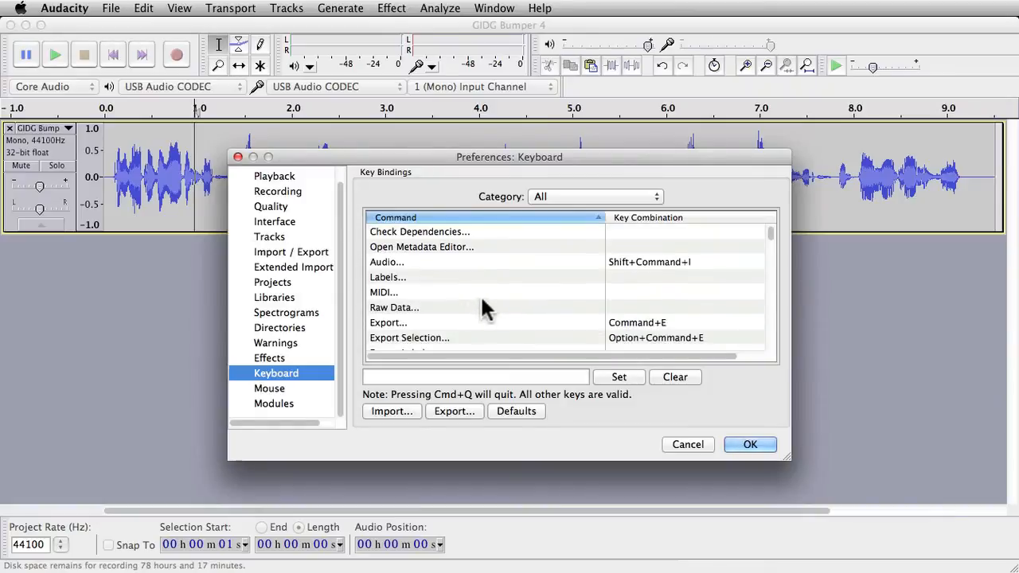
scroll(486, 309, down, 3)
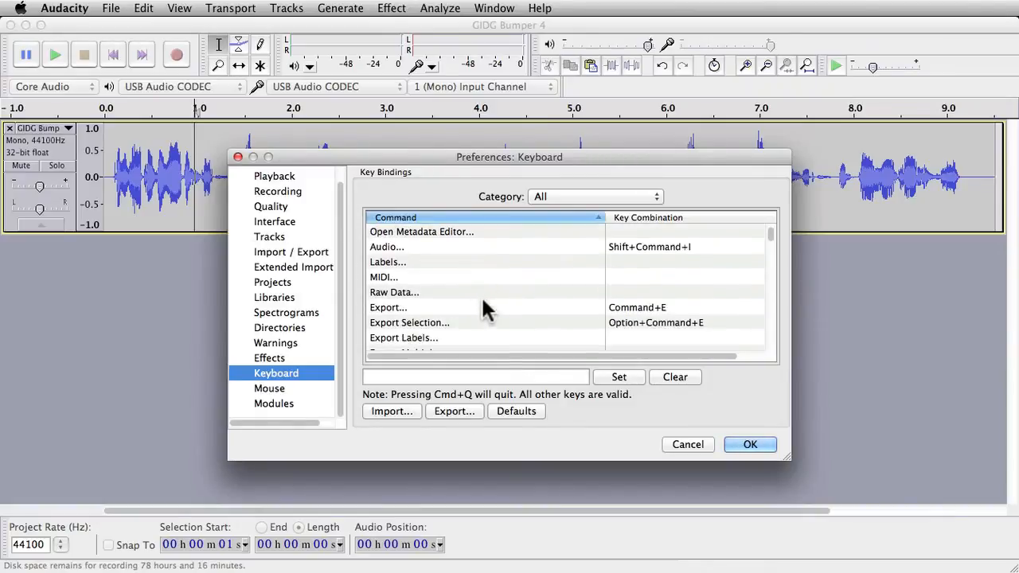
scroll(484, 307, down, 2)
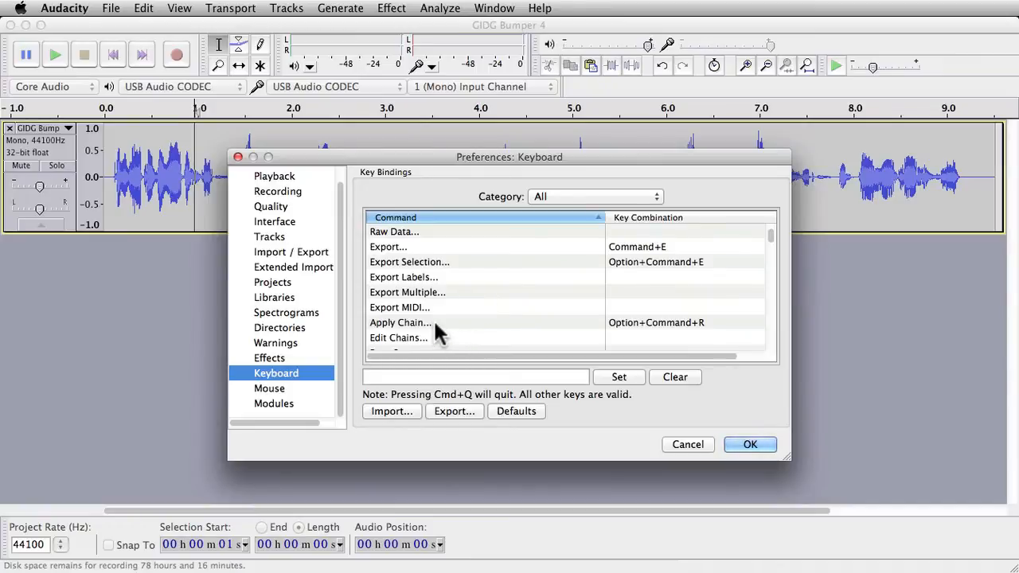
scroll(435, 323, down, 1)
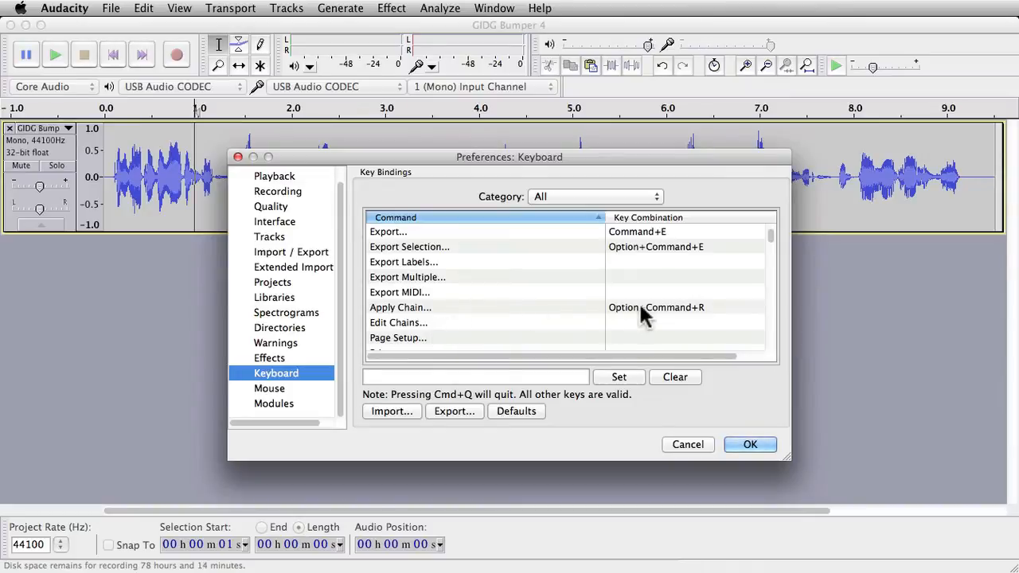
click(538, 318)
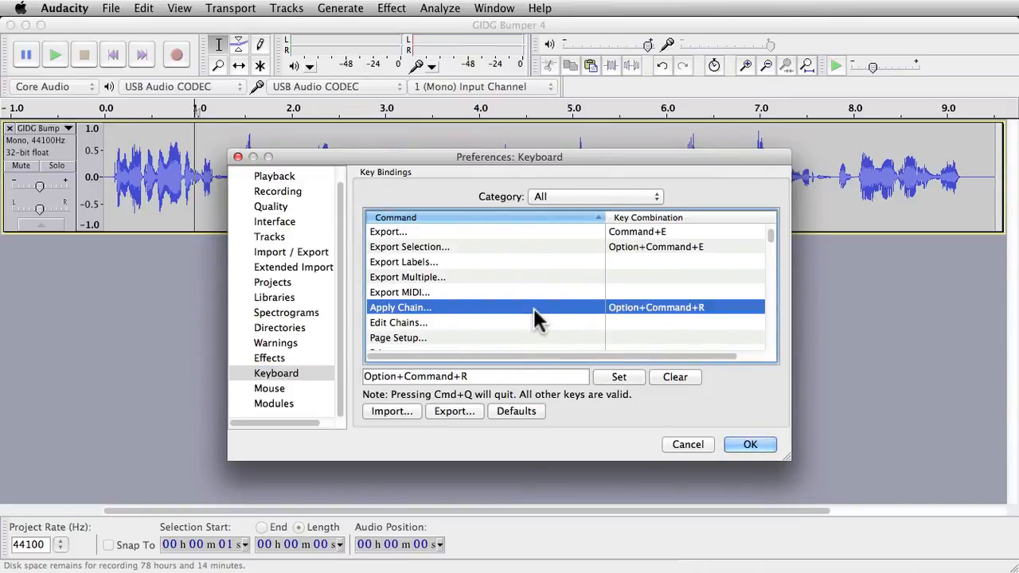
Step: Clear the key combination assigned to the Apply Chain command
click(537, 374)
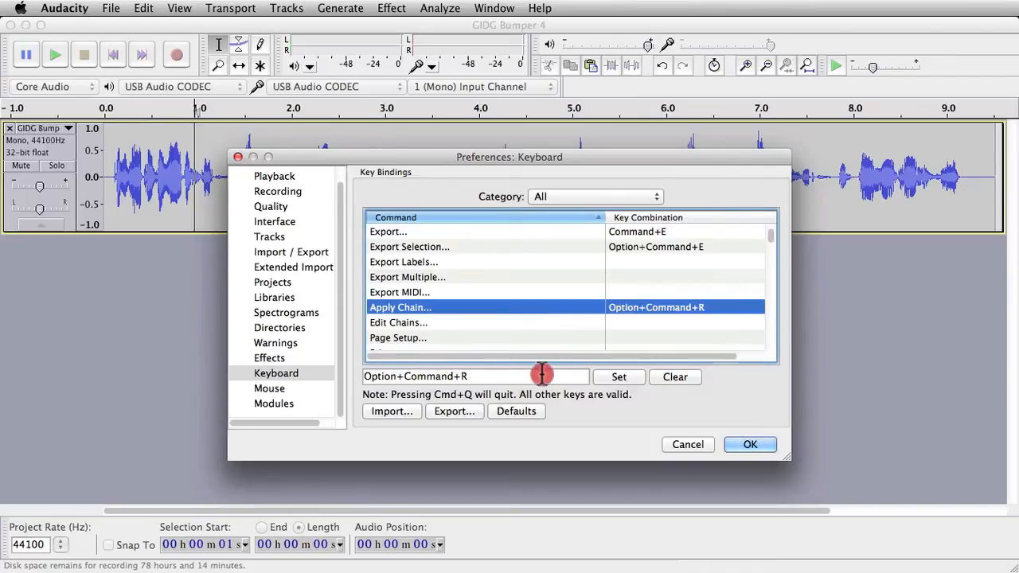
drag(563, 380, 342, 375)
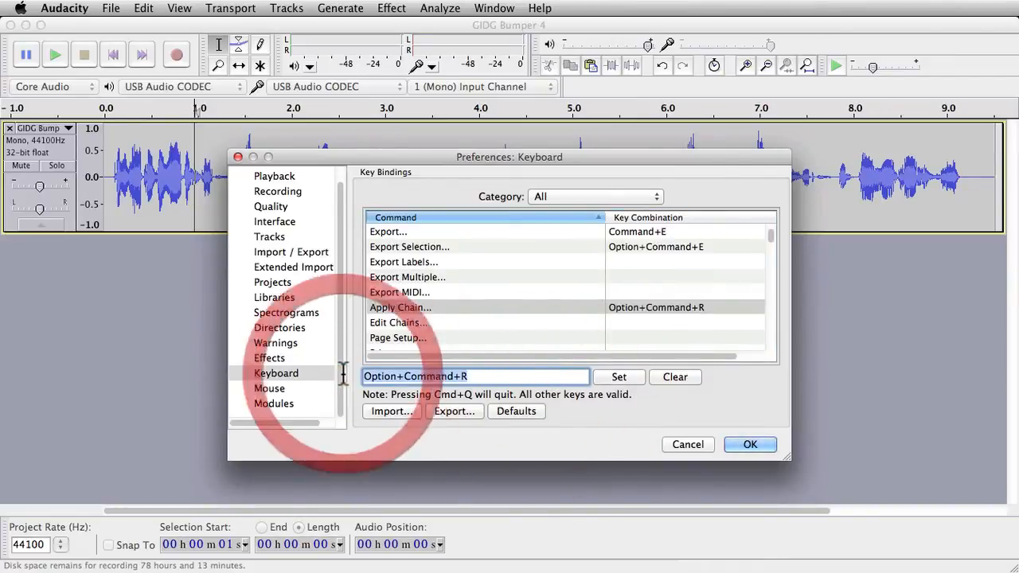
key(BackSpace)
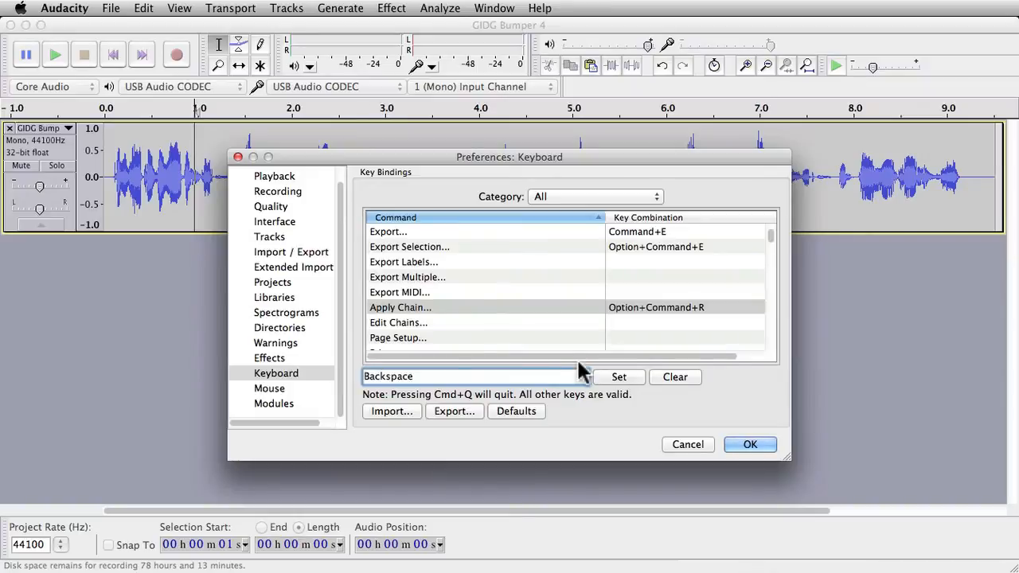
click(675, 379)
Step: Assign Option+Command+R as the Apply Chain shortcut and save the preferences
click(441, 374)
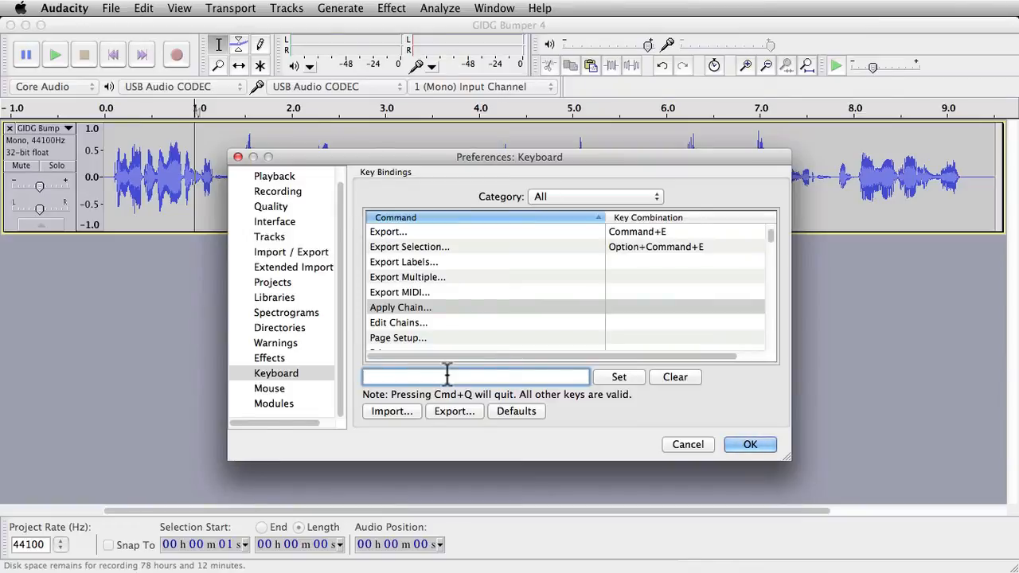
key(alt+super+r)
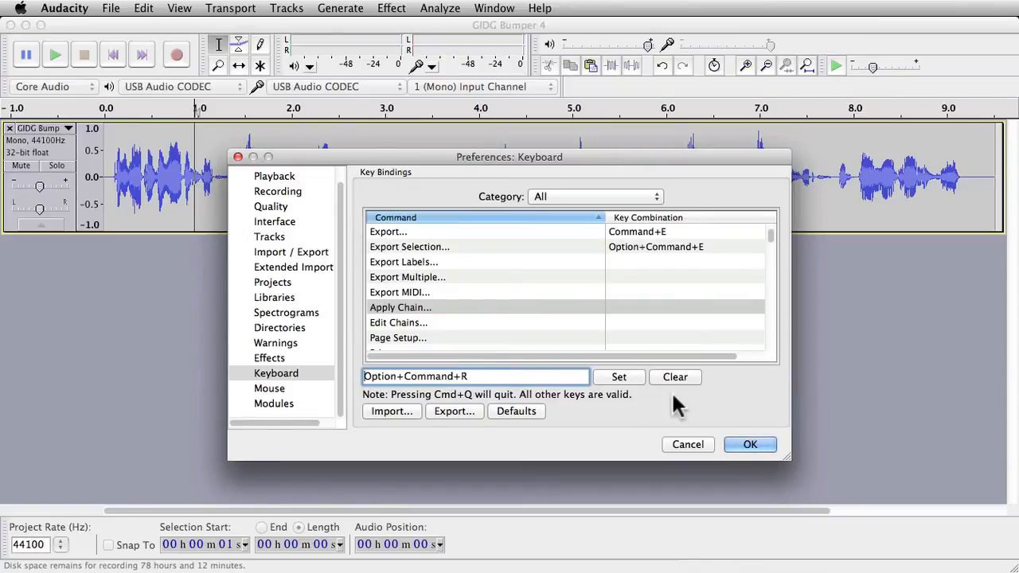
click(633, 381)
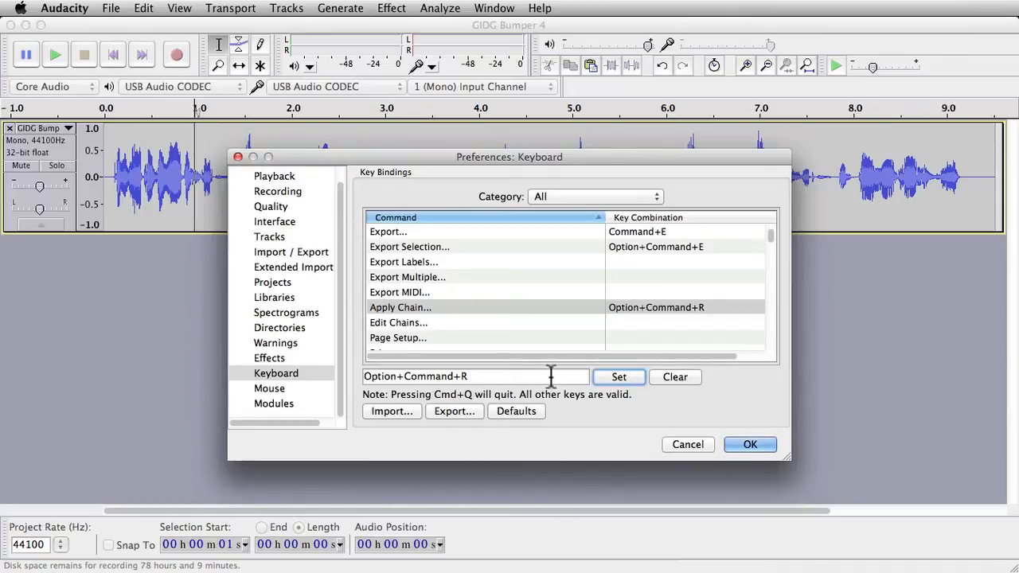
click(760, 447)
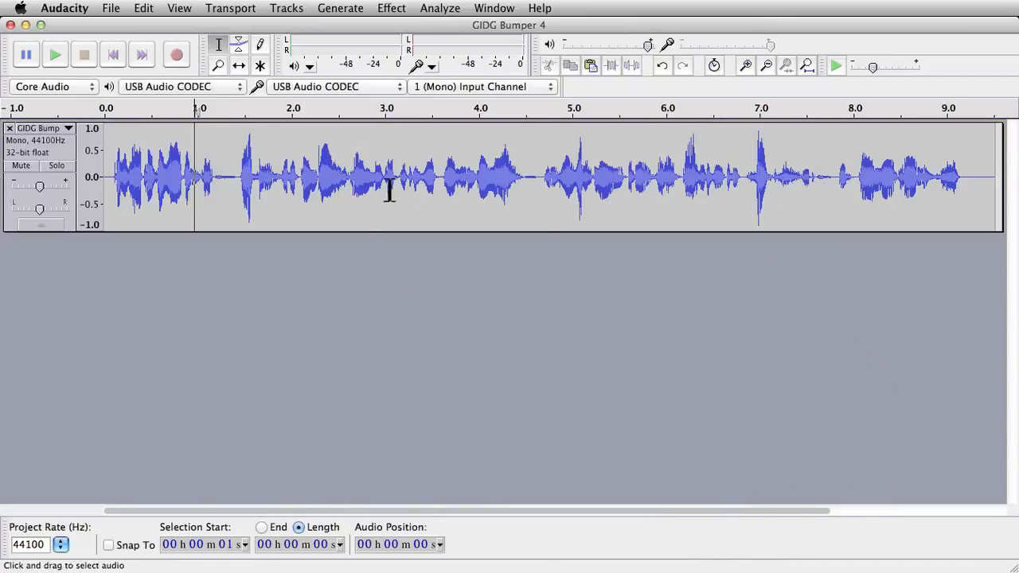
Step: Select about 2.0 to 3.7 seconds of the track and apply Test Chain to the current project
drag(289, 182, 450, 189)
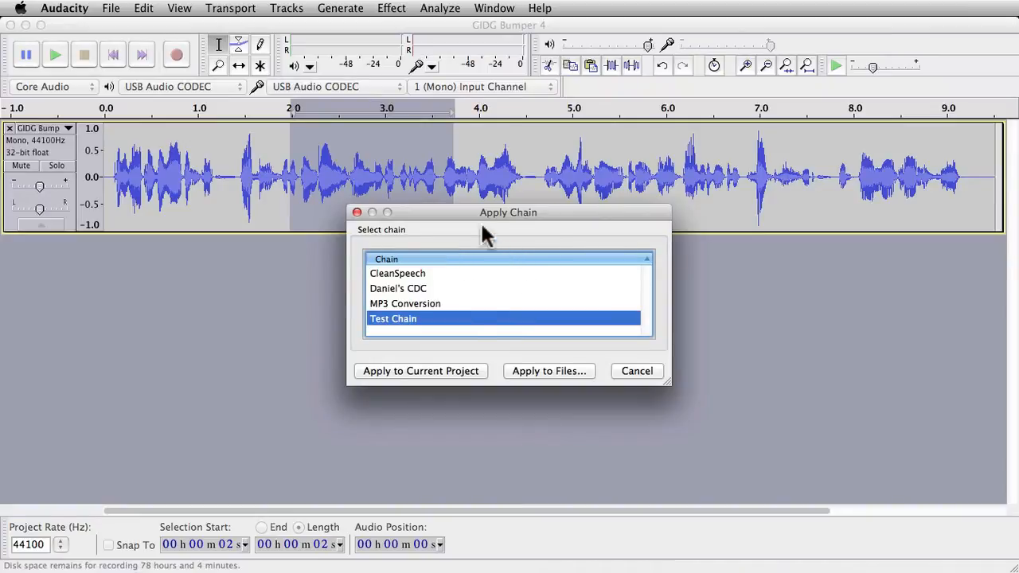
click(434, 318)
click(450, 370)
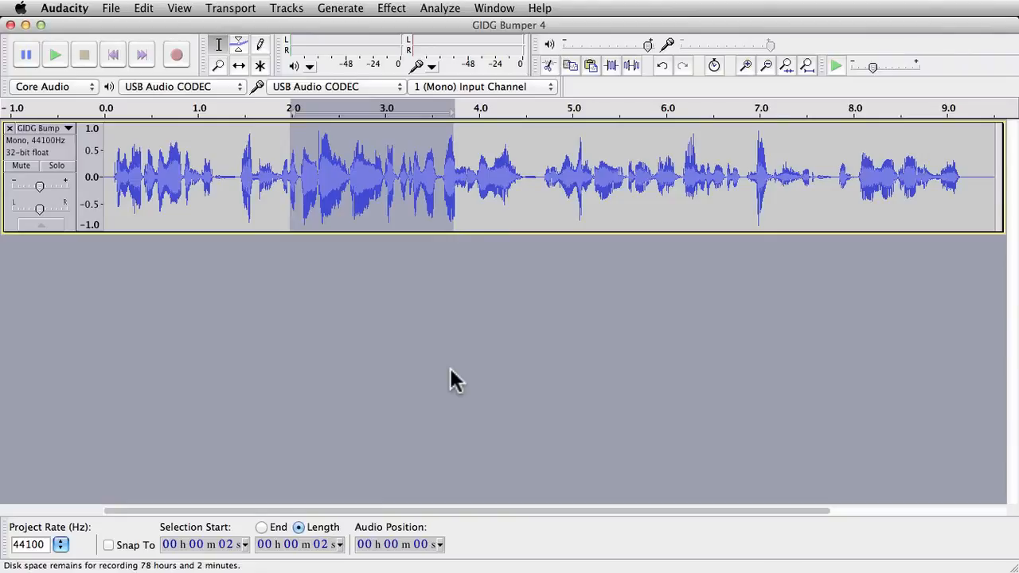
Step: Undo the chain application and place the cursor at about 3.6 seconds in the track
key(super+z)
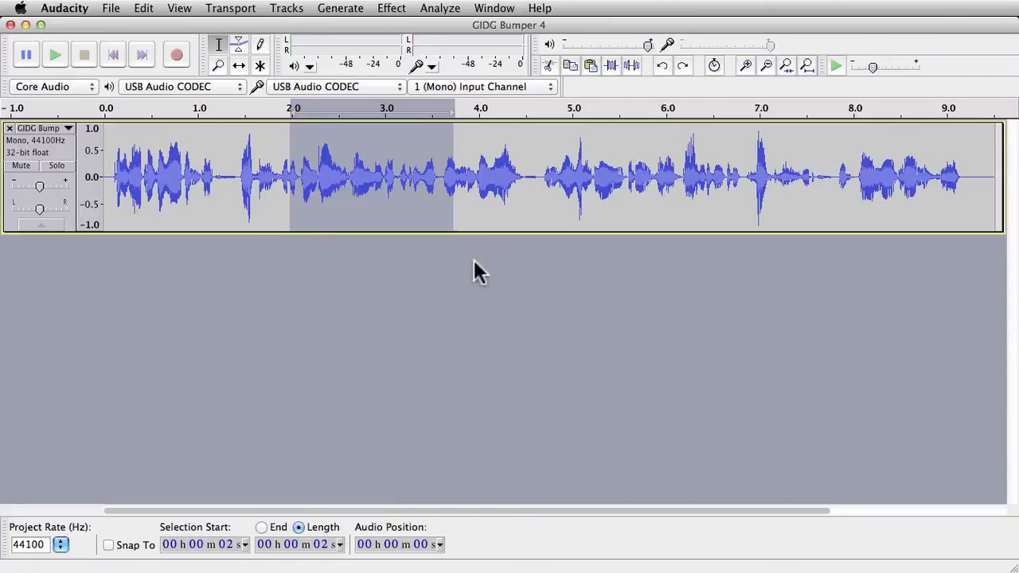
click(441, 177)
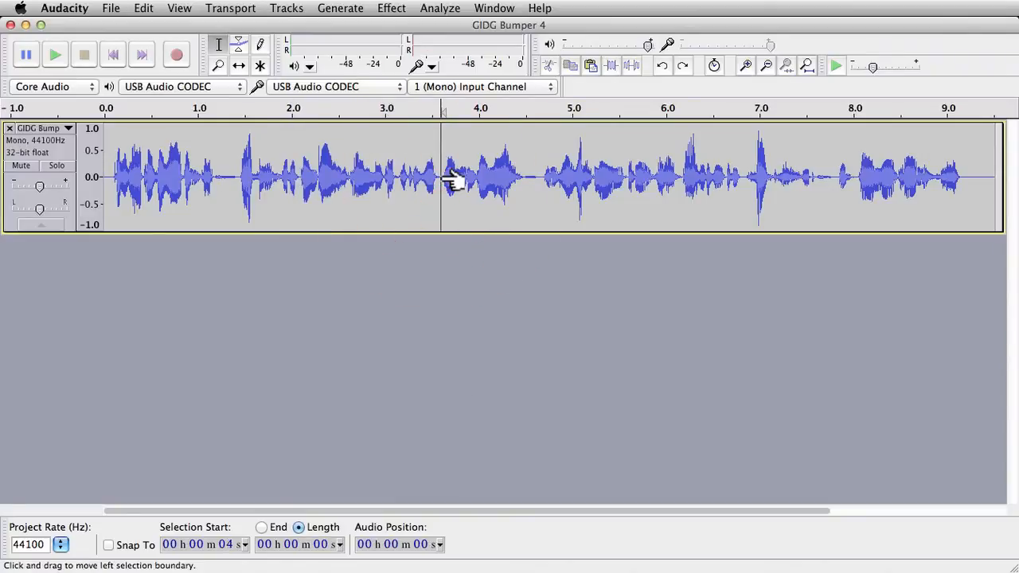